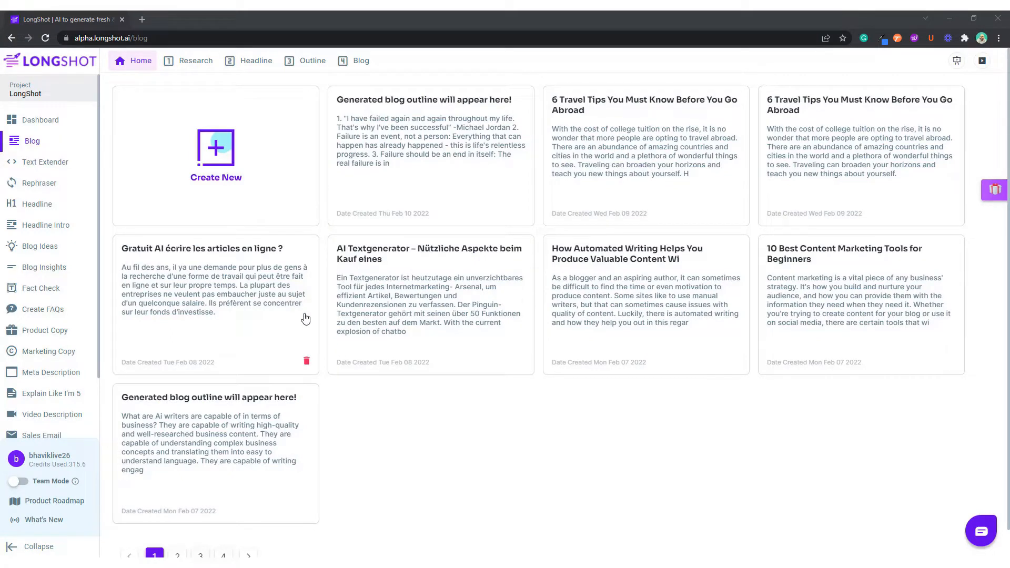
Step: Create a new blog, go straight to its blog editor, and add the line "Digital Marketing Automation" below the title
{"action": "left_click", "coordinate": [244, 158]}
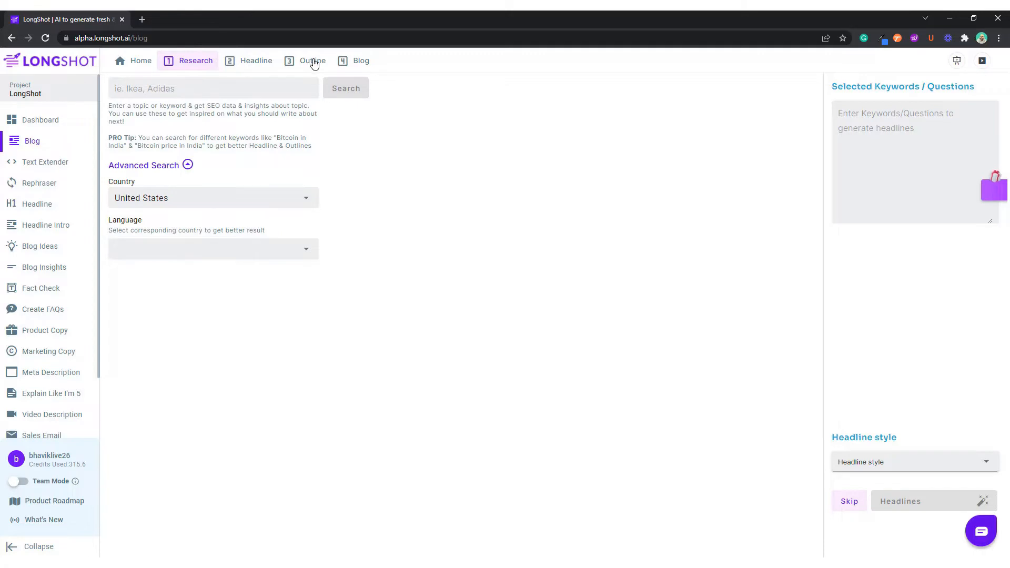
{"action": "left_click", "coordinate": [353, 65]}
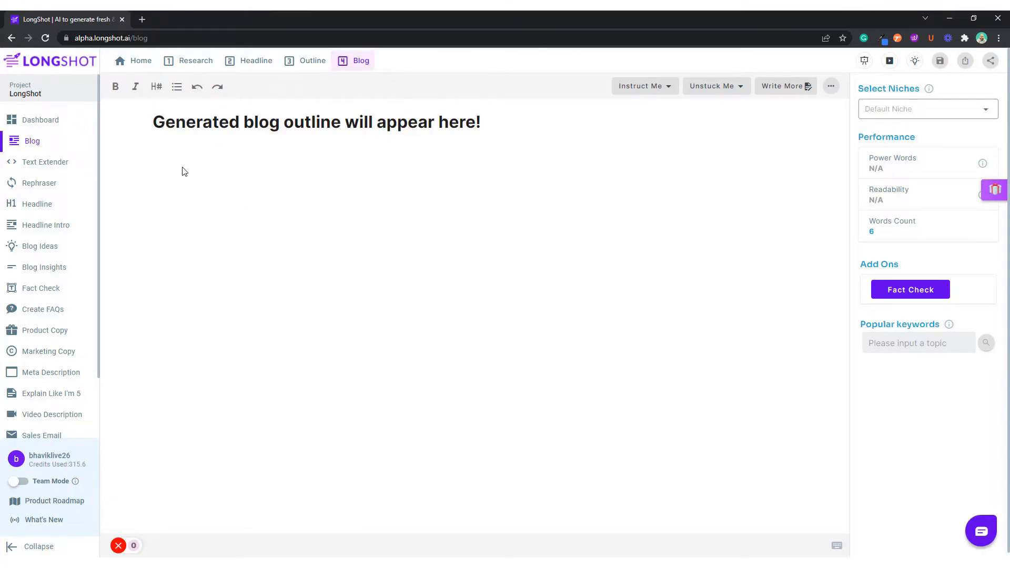
{"action": "left_click", "coordinate": [540, 131]}
{"action": "key", "text": "Return"}
{"action": "type", "text": "Di"}
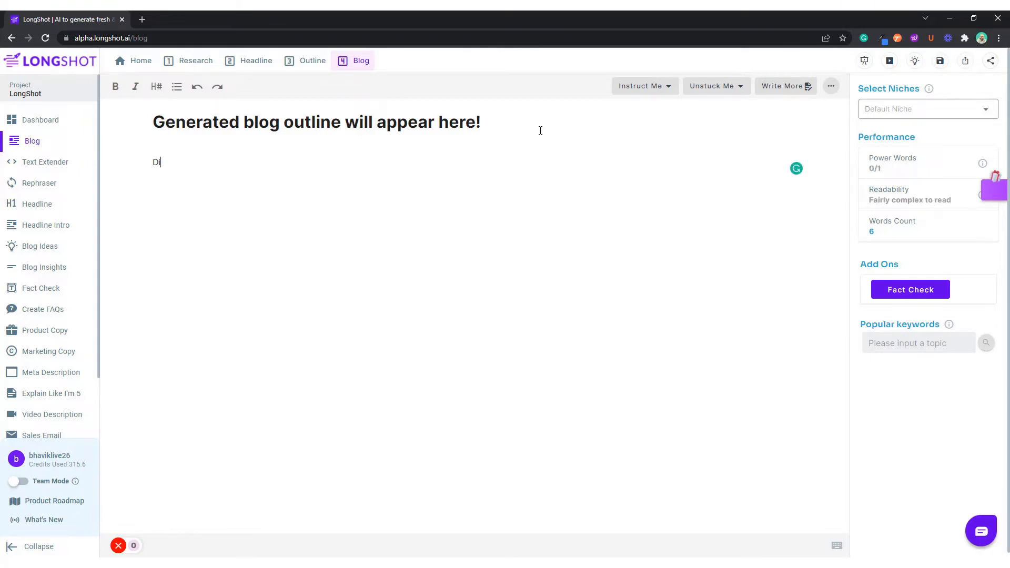
{"action": "type", "text": "gital Marketing Automati"}
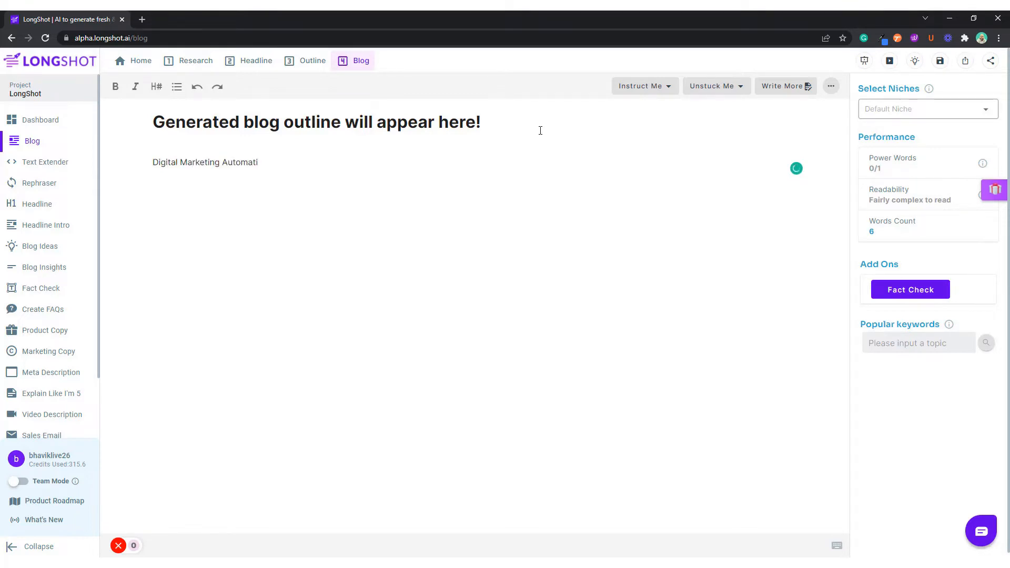
{"action": "type", "text": "on"}
Step: Format the "Digital Marketing Automation" line as a heading
{"action": "triple_click", "coordinate": [176, 162]}
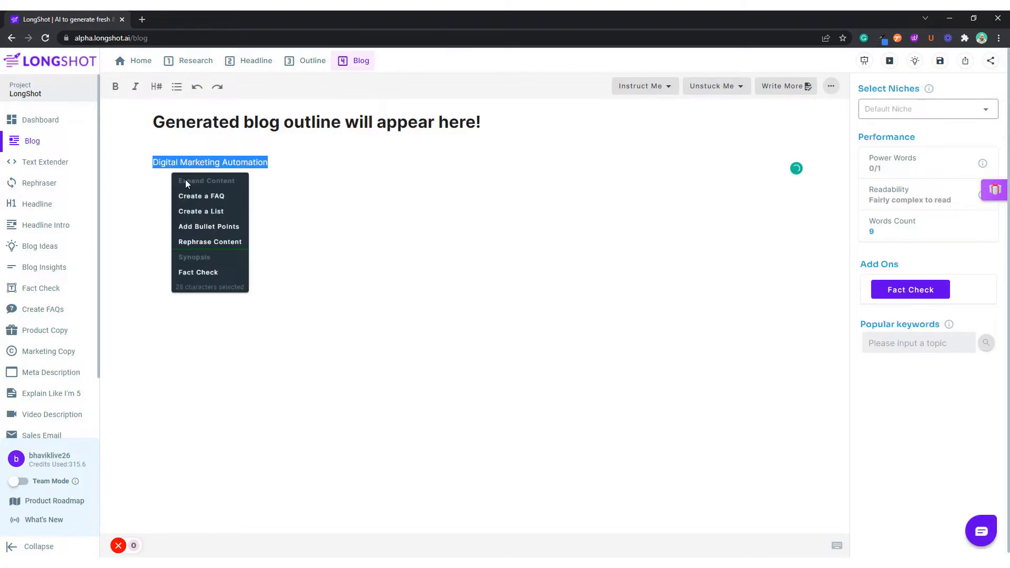
{"action": "left_click", "coordinate": [156, 87]}
{"action": "left_click", "coordinate": [185, 131]}
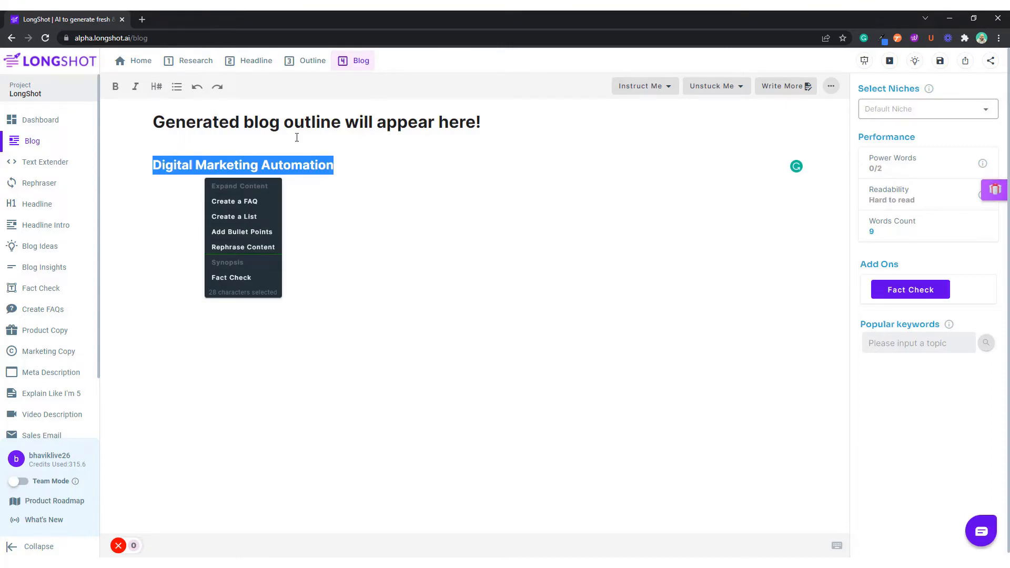
{"action": "left_click", "coordinate": [338, 200]}
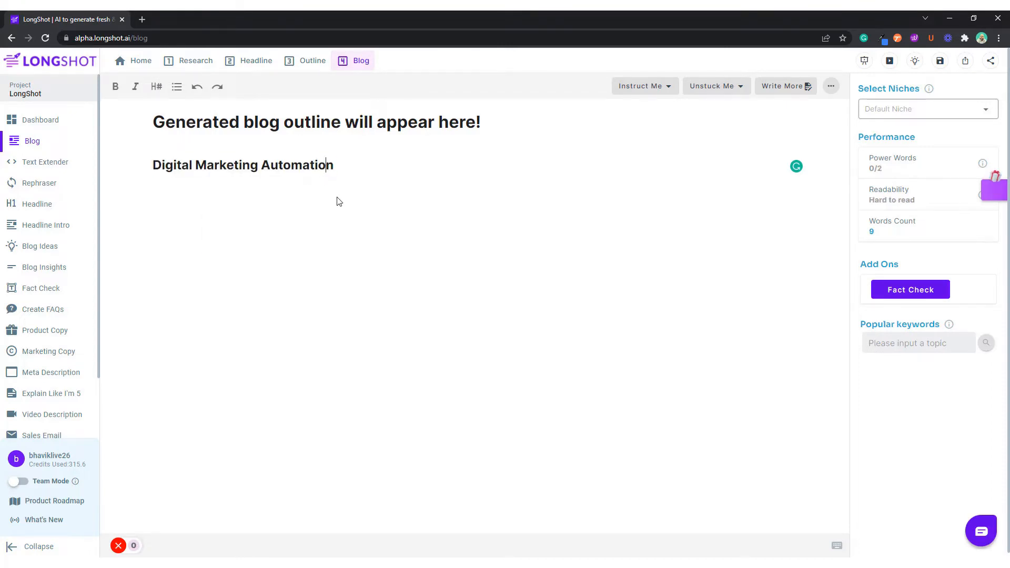
Step: Generate an intro paragraph for the "Digital Marketing Automation" heading without entering any concepts
{"action": "triple_click", "coordinate": [295, 163]}
{"action": "left_click", "coordinate": [238, 85]}
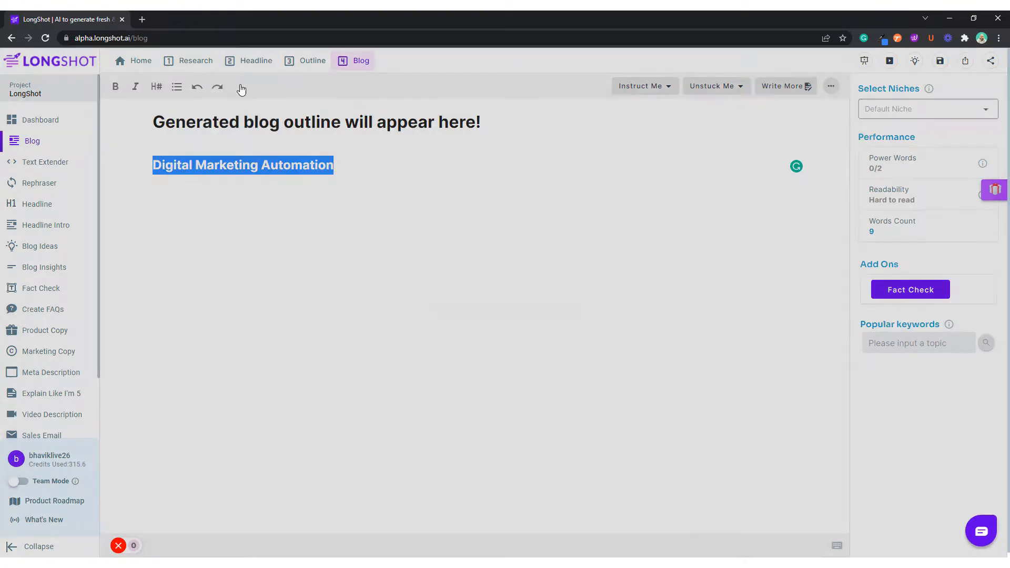
{"action": "left_click", "coordinate": [954, 319]}
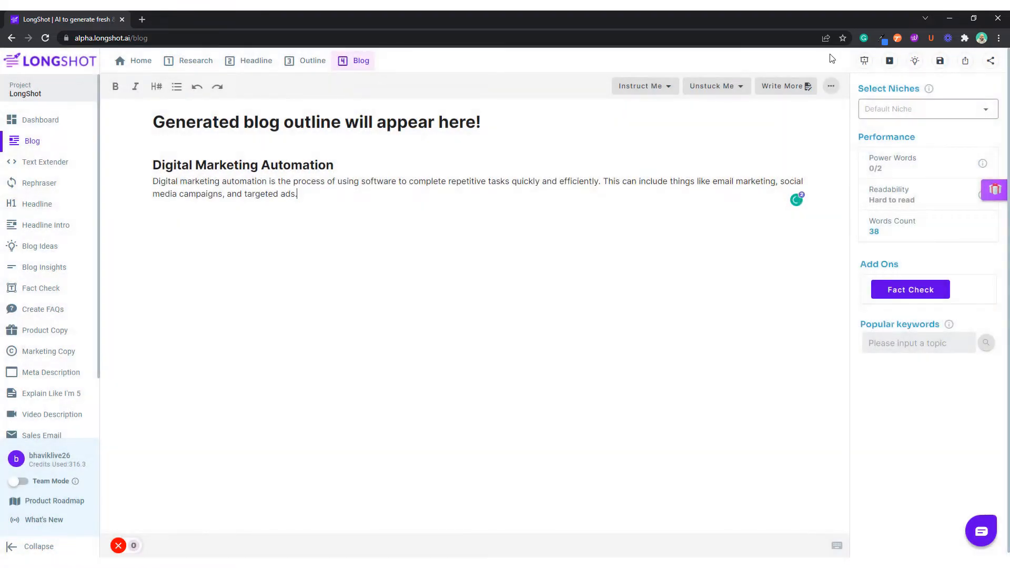
Step: Copy the "Digital Marketing Automation" heading text to a new line below the intro and create a FAQ from it
{"action": "triple_click", "coordinate": [235, 167]}
{"action": "key", "text": "ctrl+c"}
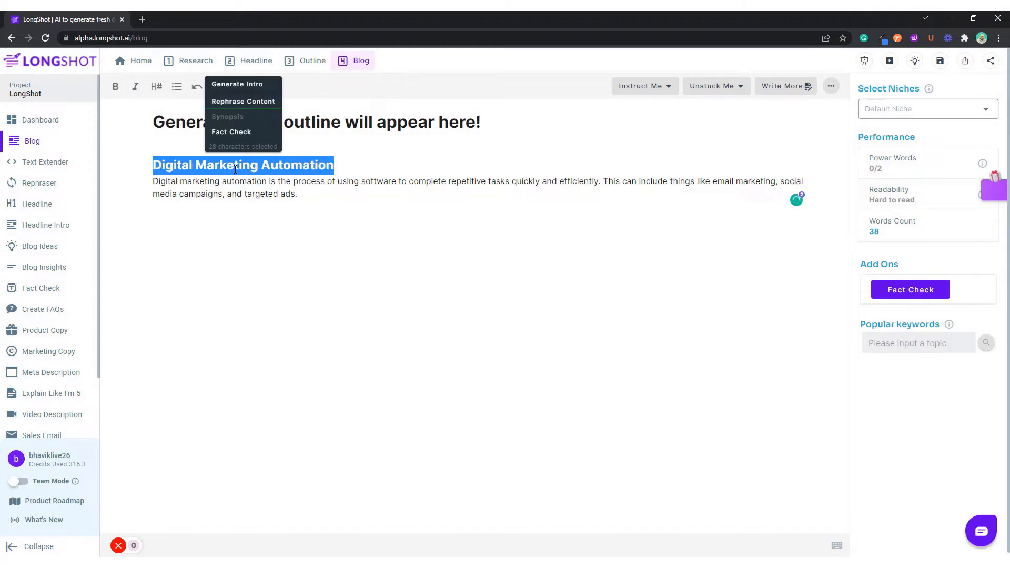
{"action": "left_click", "coordinate": [220, 225]}
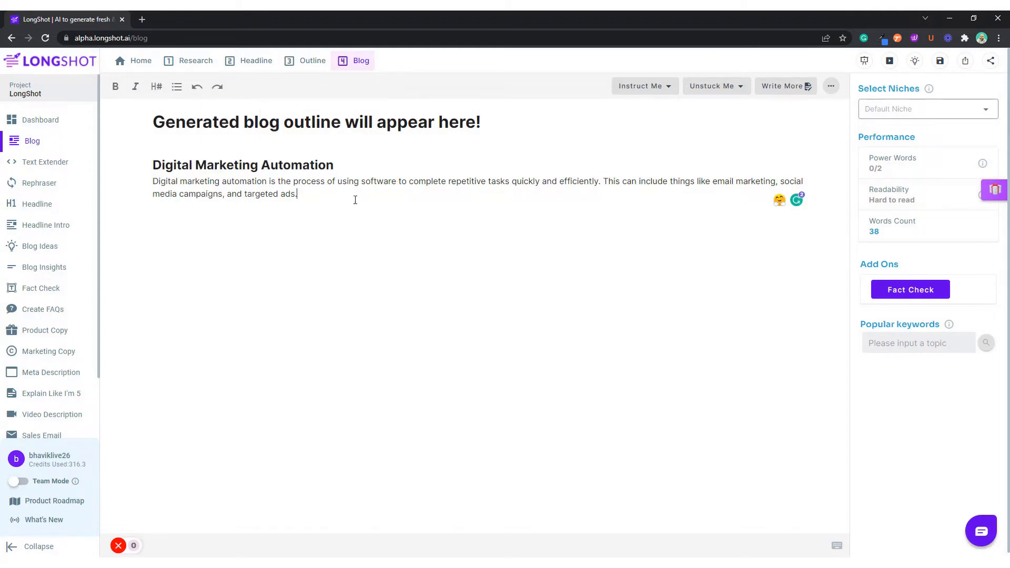
{"action": "key", "text": "Return"}
{"action": "key", "text": "Return"}
{"action": "key", "text": "ctrl+v"}
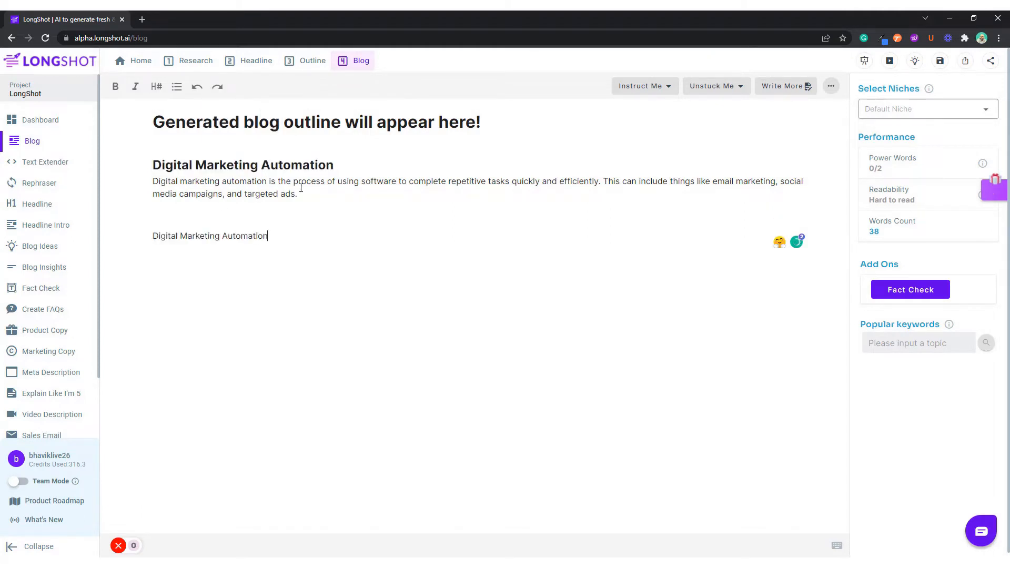
{"action": "triple_click", "coordinate": [241, 241]}
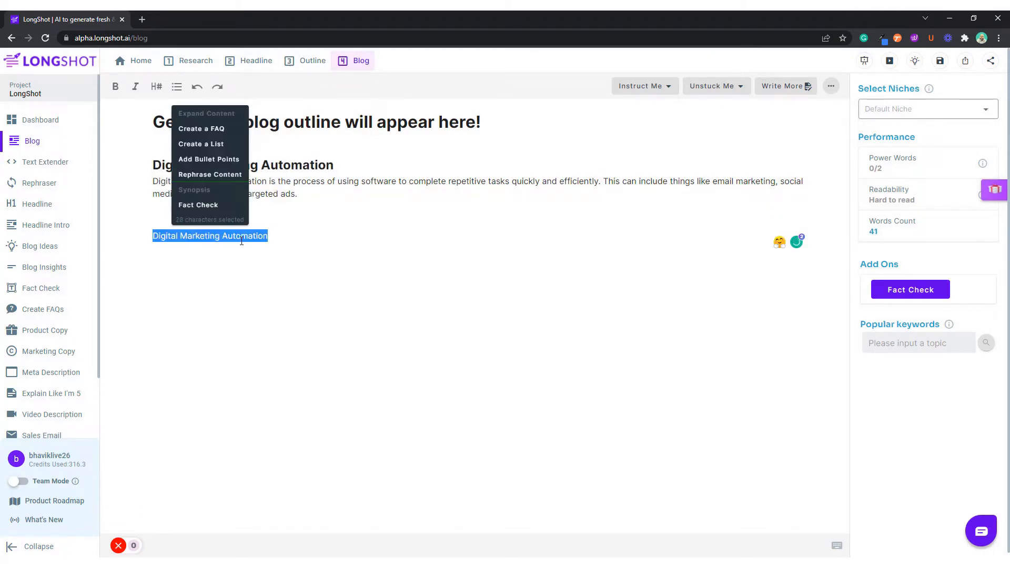
{"action": "left_click", "coordinate": [223, 129]}
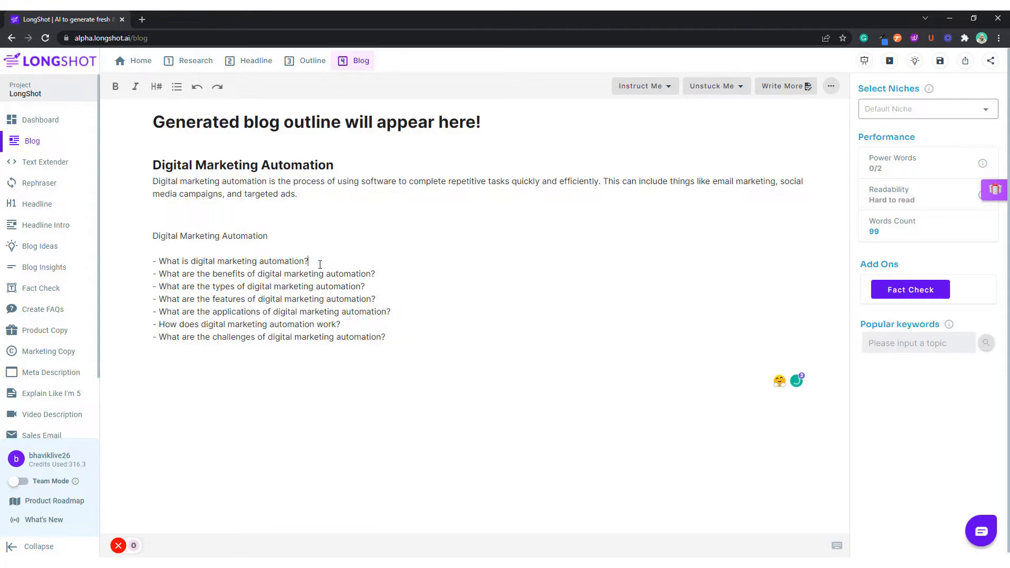
Step: Insert blank lines after each of the first four FAQ questions to separate them
{"action": "key", "text": "Return"}
{"action": "left_click", "coordinate": [393, 298]}
{"action": "key", "text": "Return"}
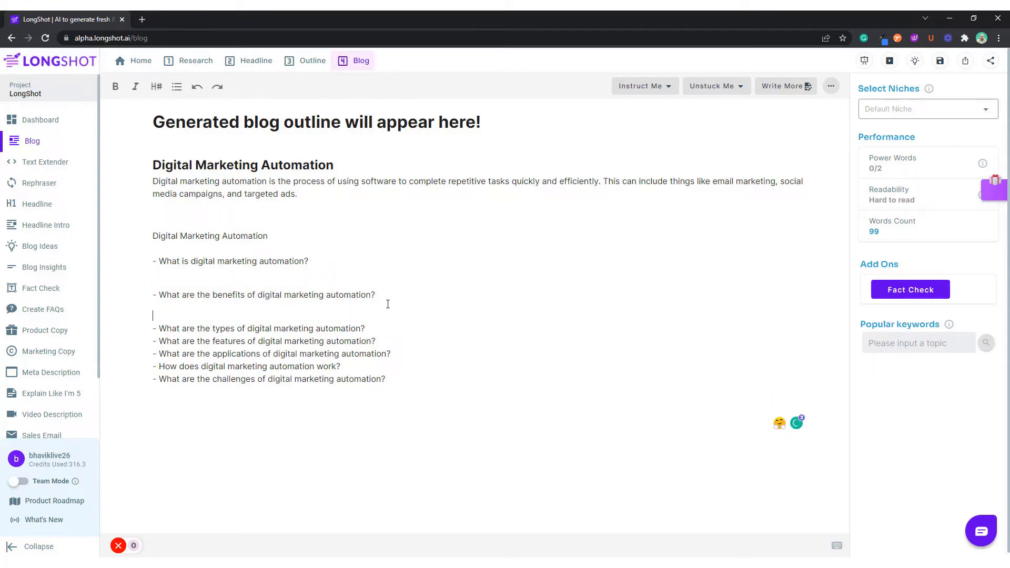
{"action": "left_click", "coordinate": [376, 329]}
{"action": "key", "text": "Return"}
{"action": "key", "text": "Return"}
{"action": "key", "text": "Return"}
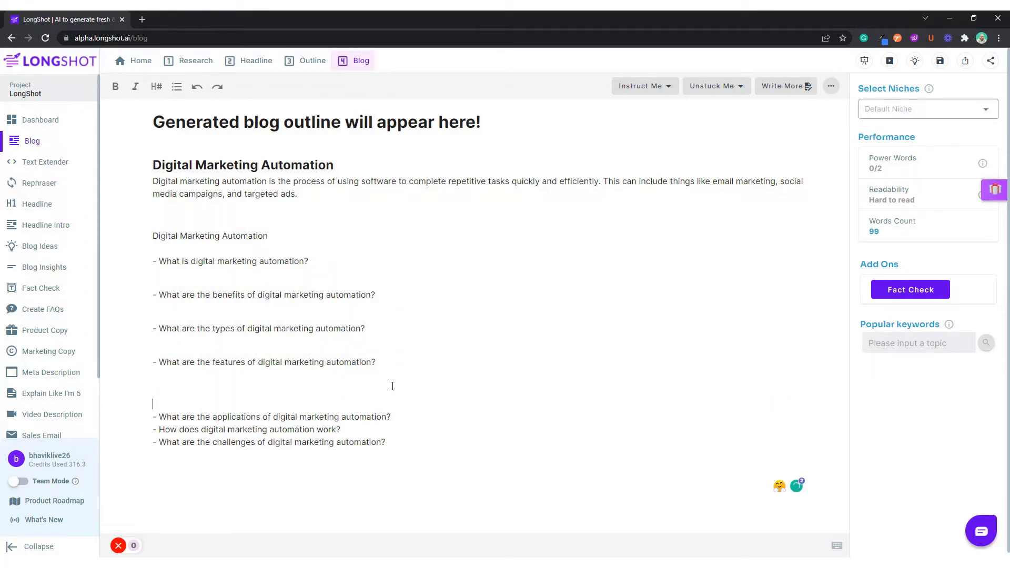
Step: Remove the leading dash and the question mark from the first FAQ question, "What is digital marketing automation"
{"action": "double_click", "coordinate": [237, 261]}
{"action": "left_click", "coordinate": [287, 268]}
{"action": "left_click", "coordinate": [159, 261]}
{"action": "key", "text": "BackSpace"}
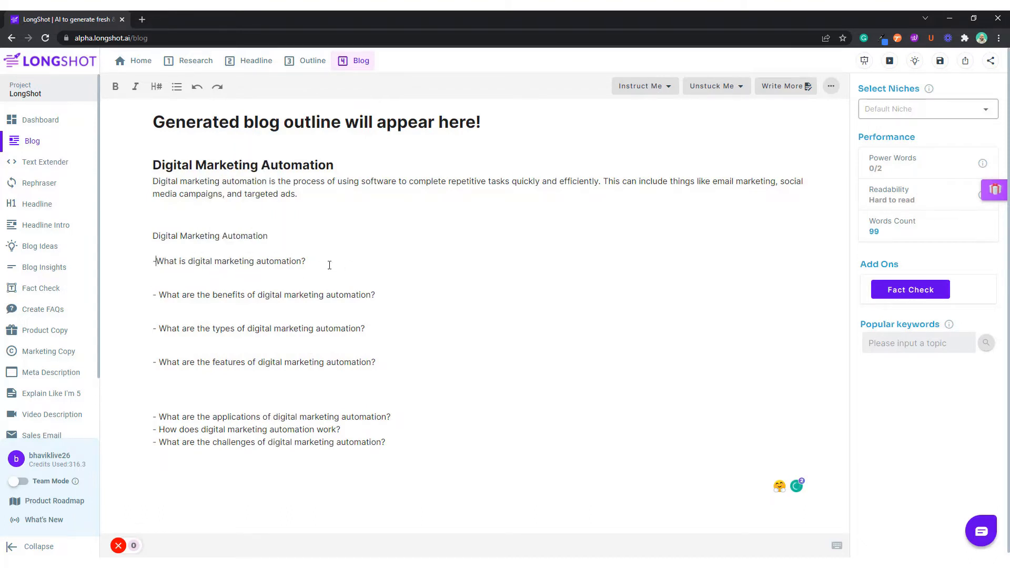
{"action": "key", "text": "BackSpace"}
{"action": "left_click", "coordinate": [309, 263]}
{"action": "key", "text": "BackSpace"}
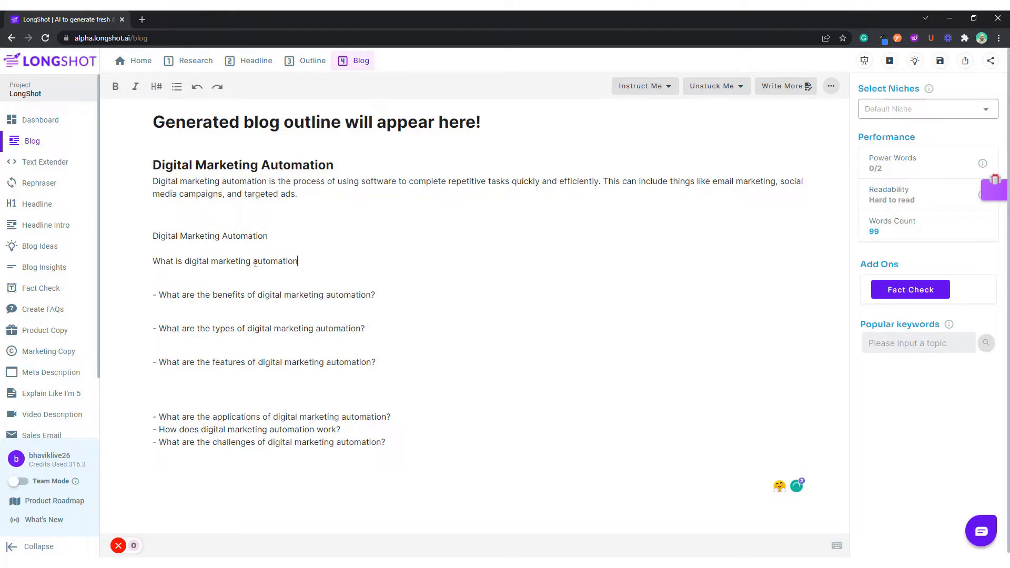
Step: Add a blank line above "What is digital marketing automation" and format that question as a heading
{"action": "double_click", "coordinate": [256, 263]}
{"action": "triple_click", "coordinate": [255, 263]}
{"action": "left_click", "coordinate": [282, 239]}
{"action": "key", "text": "Return"}
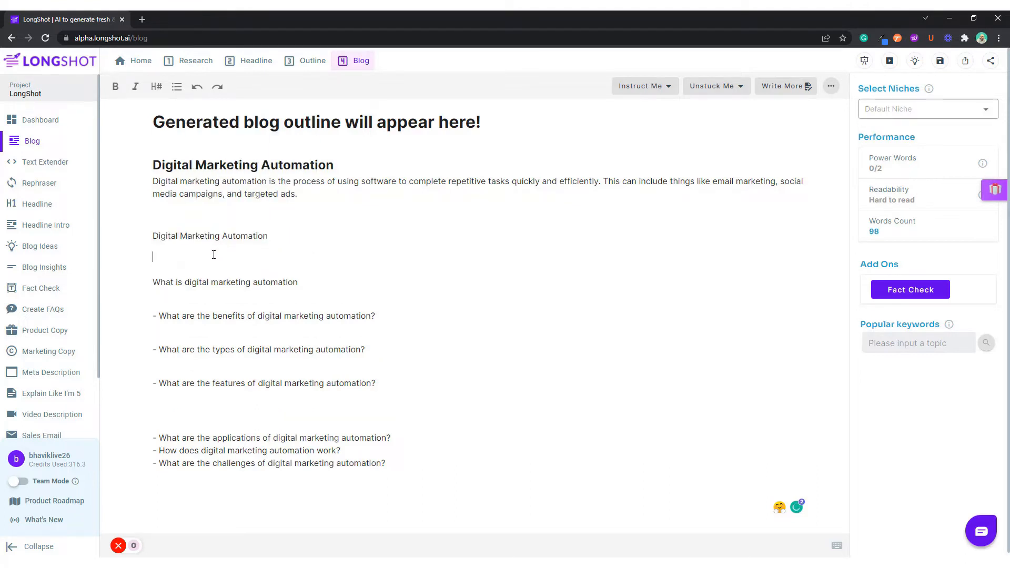
{"action": "triple_click", "coordinate": [202, 281]}
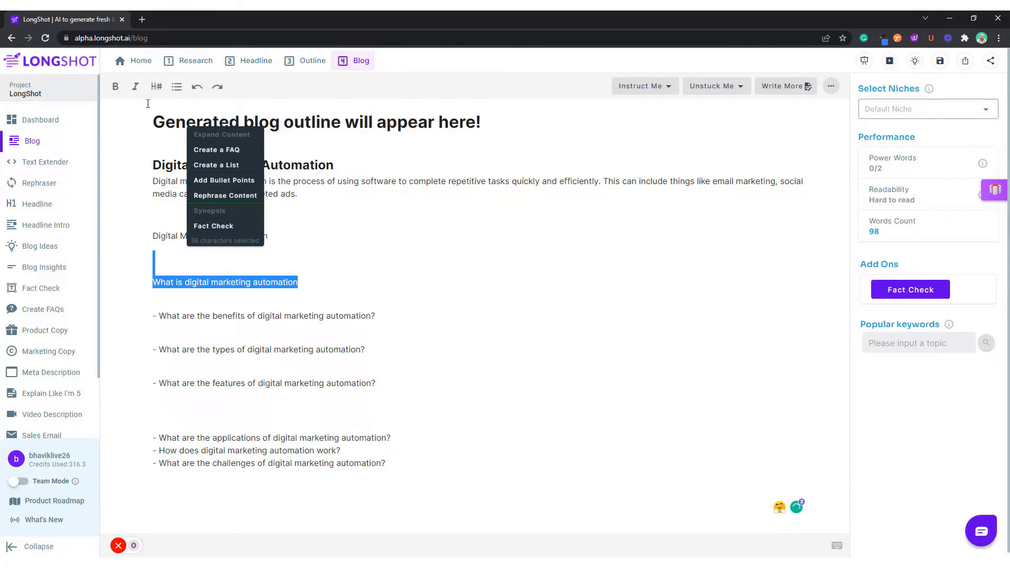
{"action": "left_click", "coordinate": [156, 86]}
{"action": "left_click", "coordinate": [182, 141]}
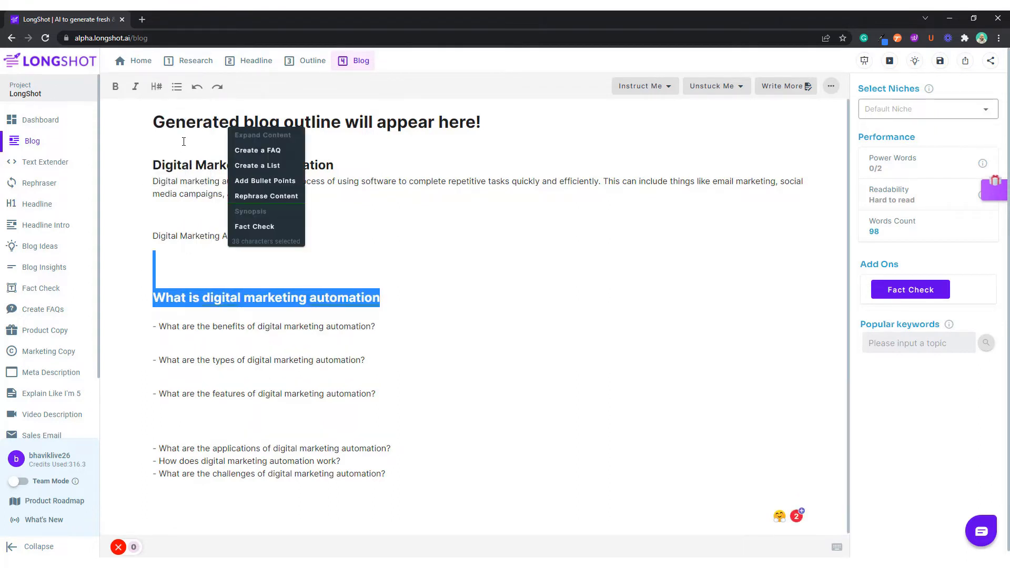
Step: Generate an intro paragraph for the "What is digital marketing automation" heading without entering any concepts
{"action": "left_click", "coordinate": [259, 296]}
{"action": "triple_click", "coordinate": [258, 297]}
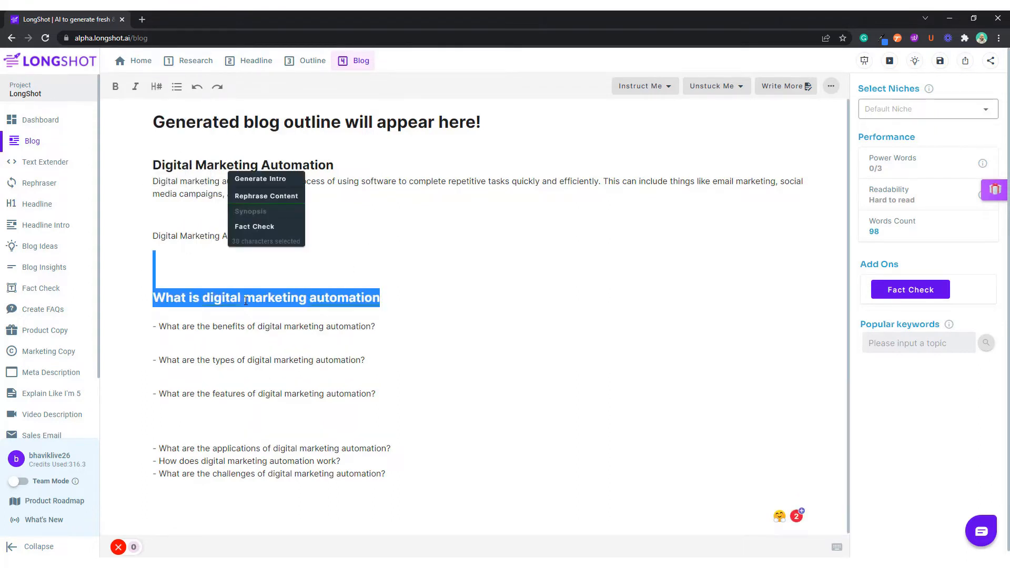
{"action": "left_click", "coordinate": [253, 179]}
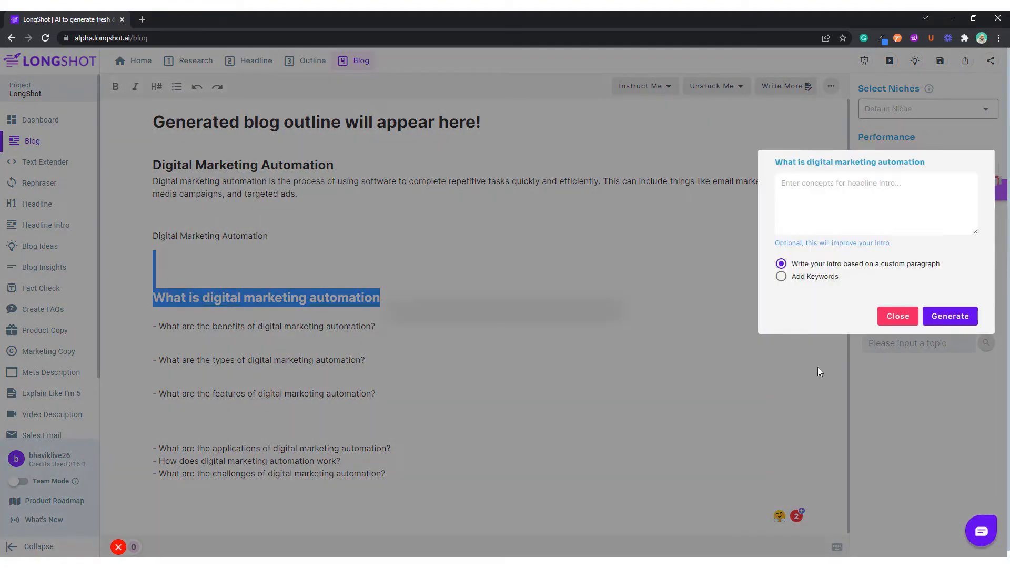
{"action": "left_click", "coordinate": [935, 317]}
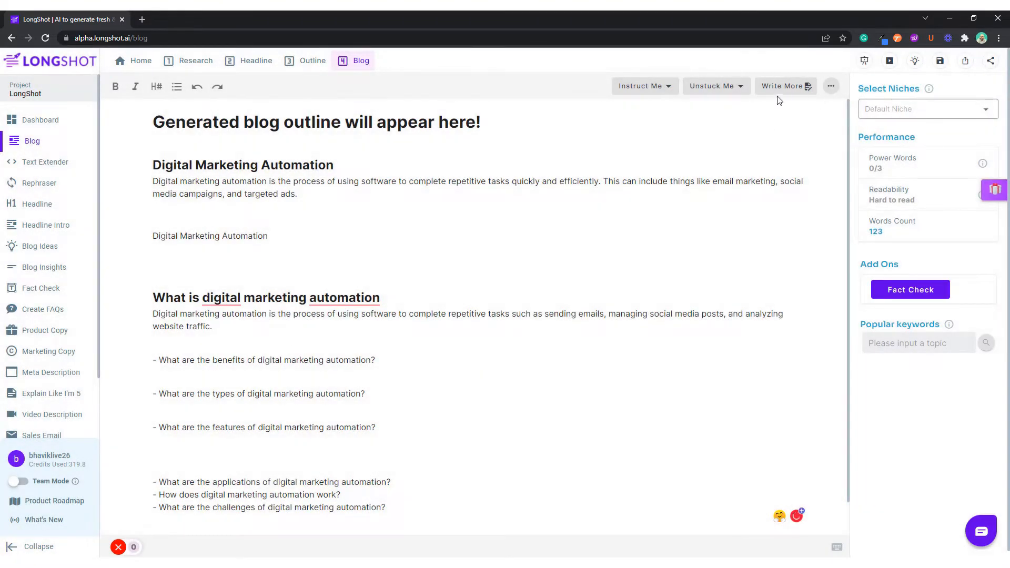
Step: Extend the intro under "What is digital marketing automation" with Write More and dismiss the niche tip
{"action": "left_click", "coordinate": [777, 94]}
{"action": "left_click", "coordinate": [783, 86]}
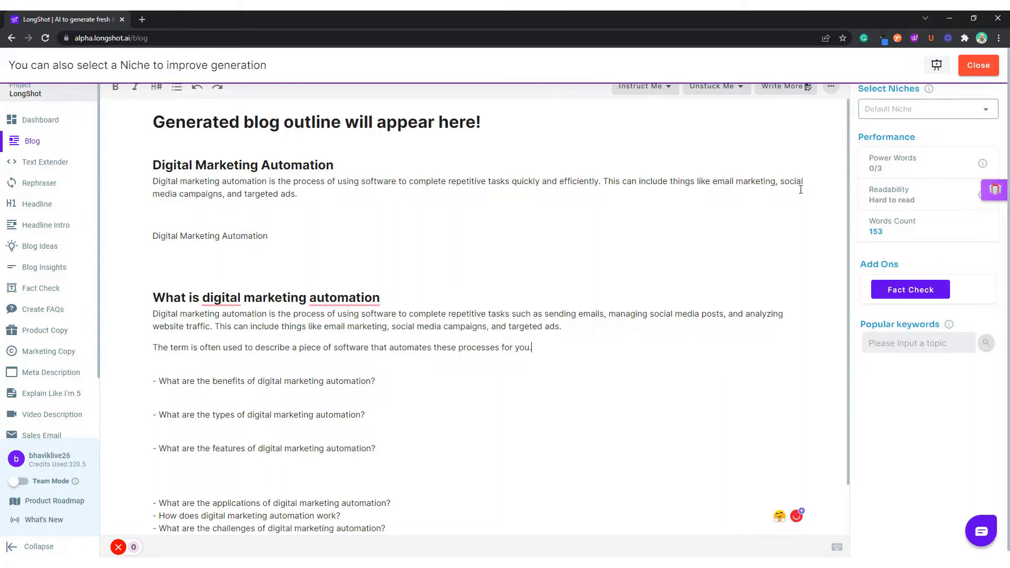
{"action": "left_click", "coordinate": [979, 65]}
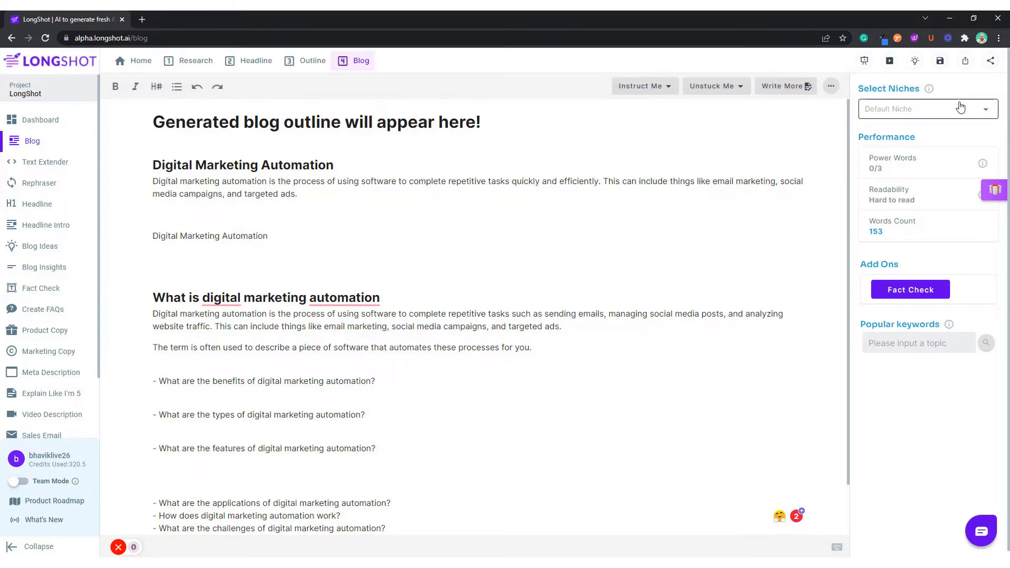
Step: Look through the available niches and set the blog's niche to Internet and Tech
{"action": "left_click", "coordinate": [958, 109]}
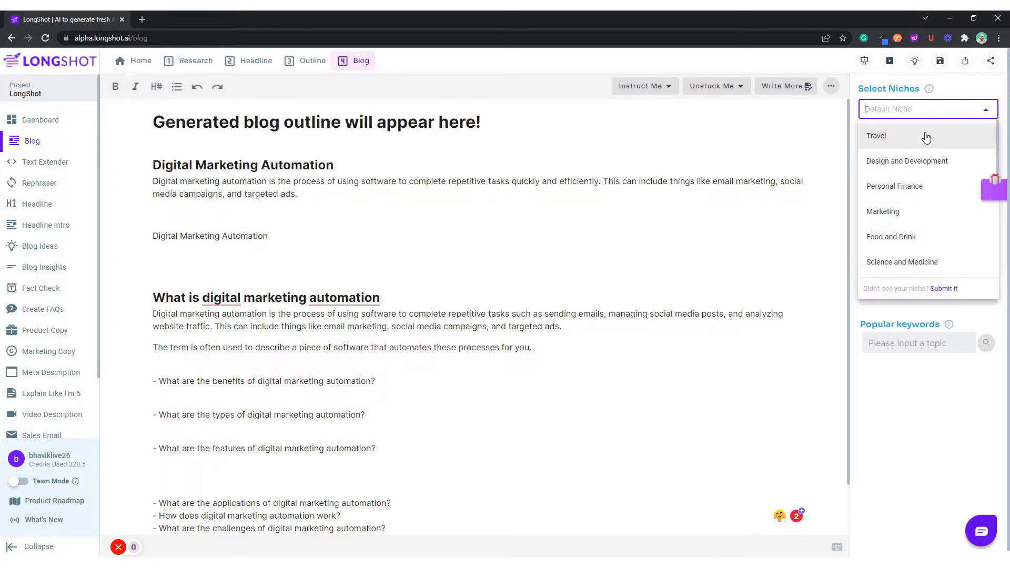
{"action": "scroll", "coordinate": [922, 244], "scroll_direction": "down", "scroll_amount": 1}
{"action": "scroll", "coordinate": [916, 226], "scroll_direction": "down", "scroll_amount": 2}
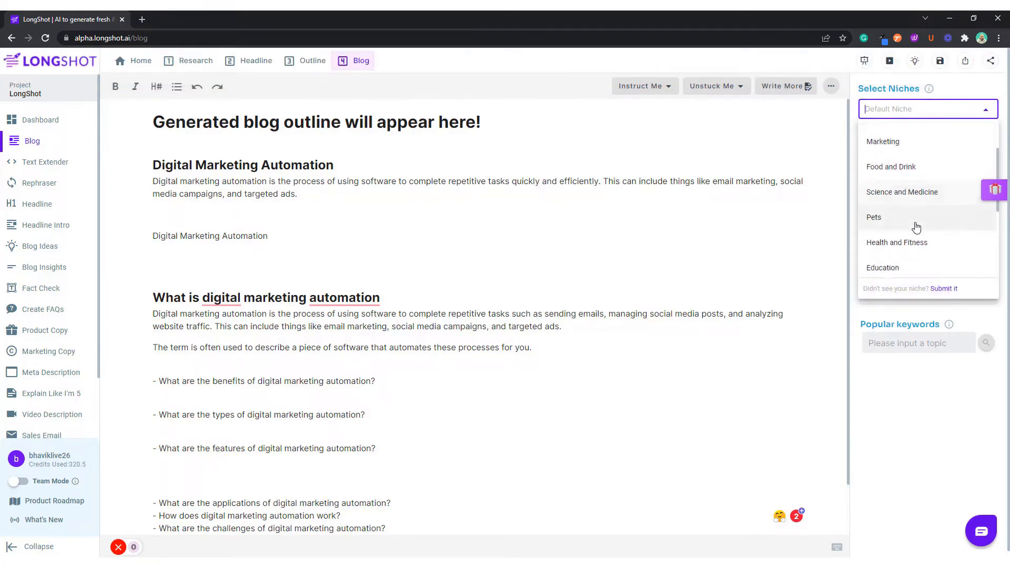
{"action": "scroll", "coordinate": [915, 230], "scroll_direction": "up", "scroll_amount": 3}
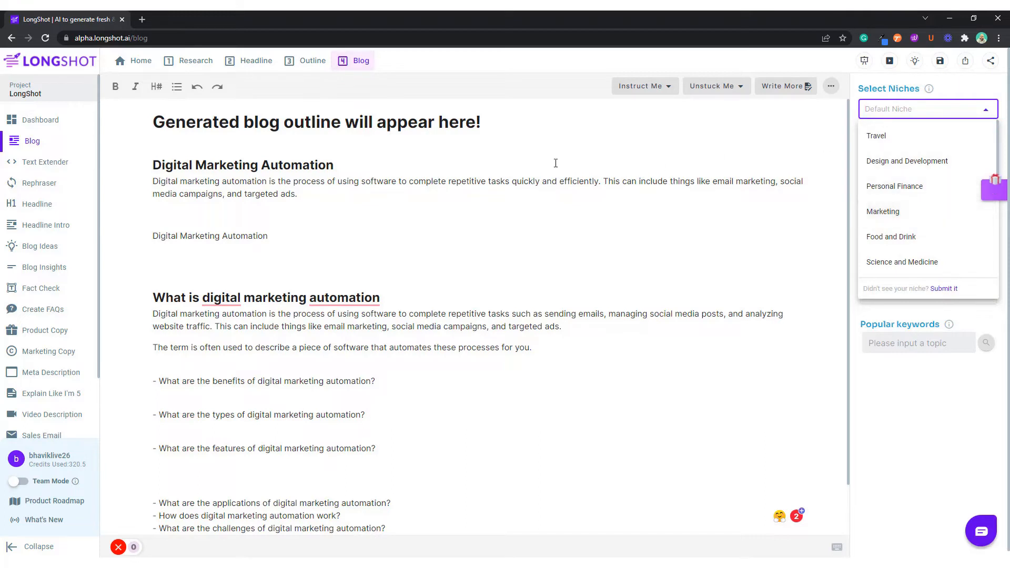
{"action": "scroll", "coordinate": [952, 231], "scroll_direction": "down", "scroll_amount": 3}
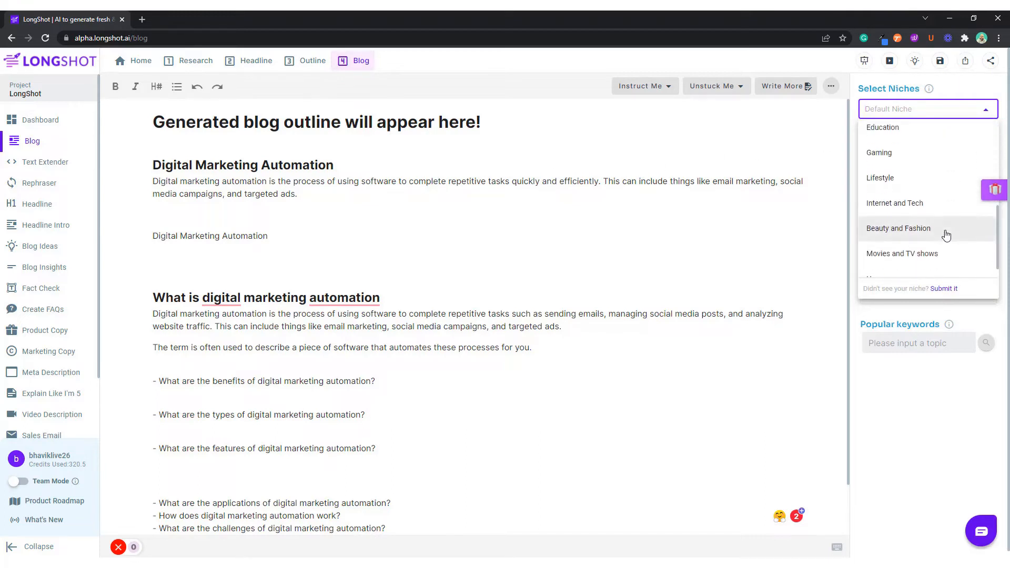
{"action": "scroll", "coordinate": [939, 226], "scroll_direction": "up", "scroll_amount": 3}
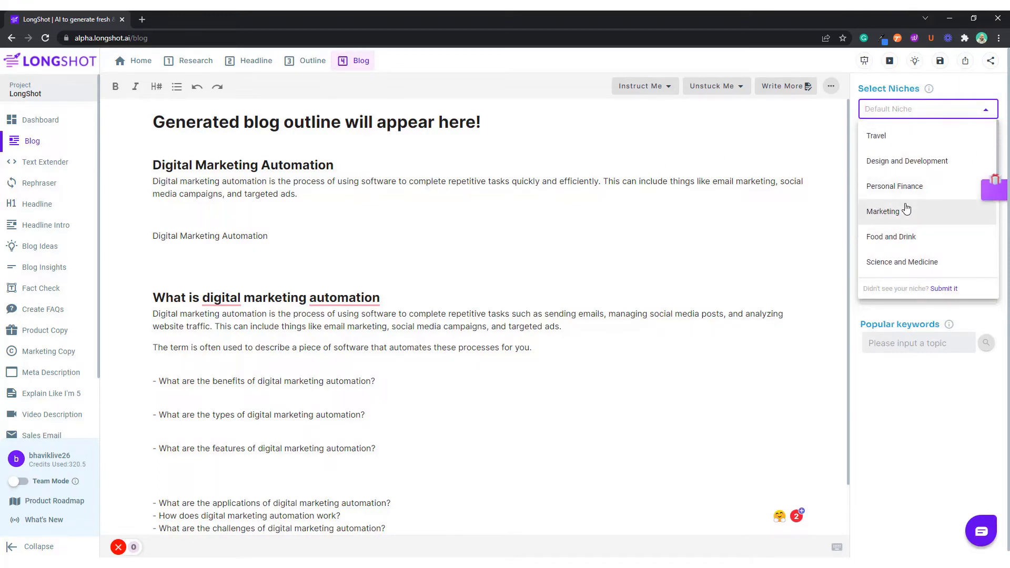
{"action": "scroll", "coordinate": [907, 210], "scroll_direction": "down", "scroll_amount": 3}
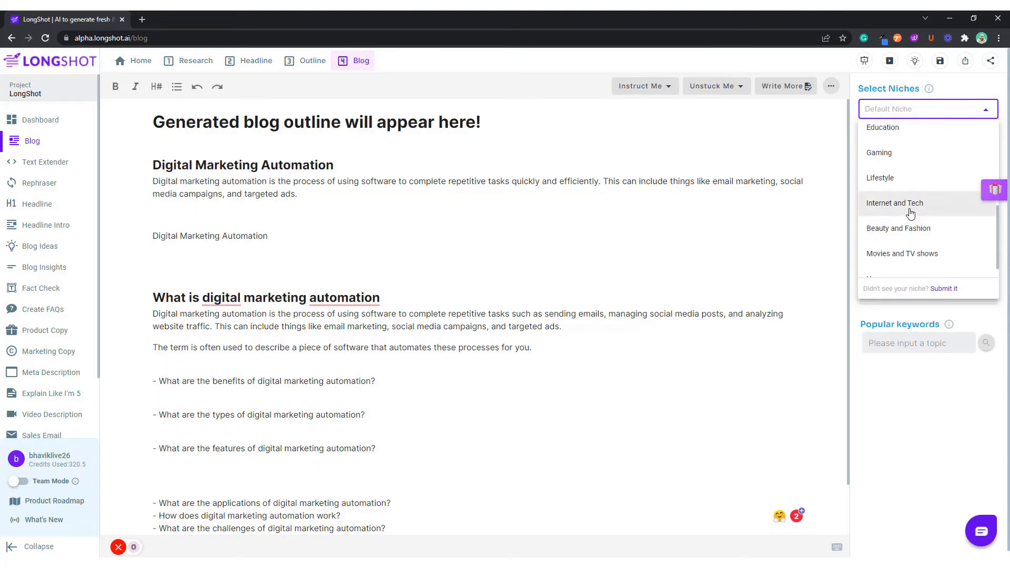
{"action": "left_click", "coordinate": [910, 209]}
{"action": "left_click", "coordinate": [877, 149]}
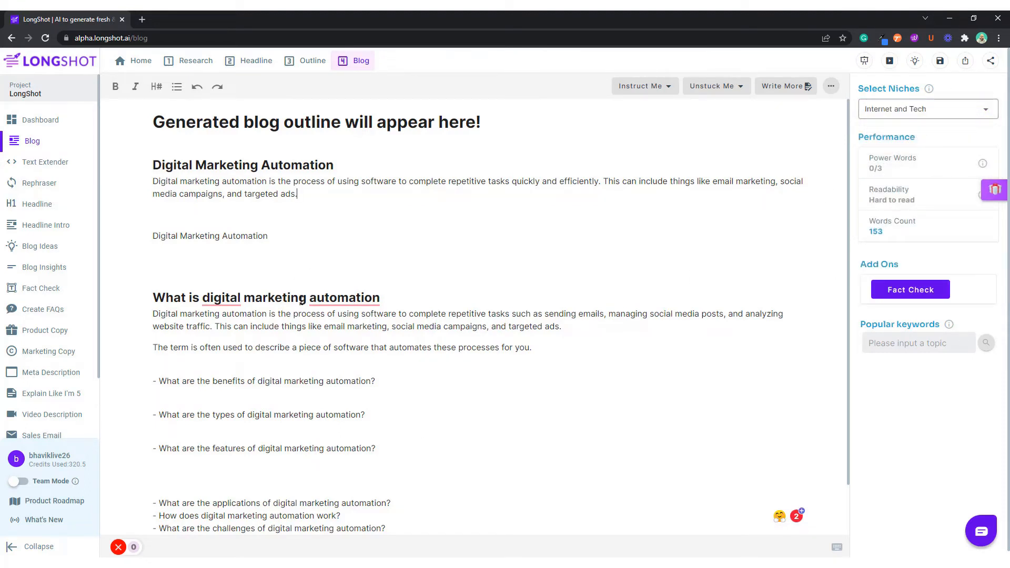
Step: Remove the leading dash from the question "What are the benefits of digital marketing automation?"
{"action": "scroll", "coordinate": [277, 327], "scroll_direction": "down", "scroll_amount": 1}
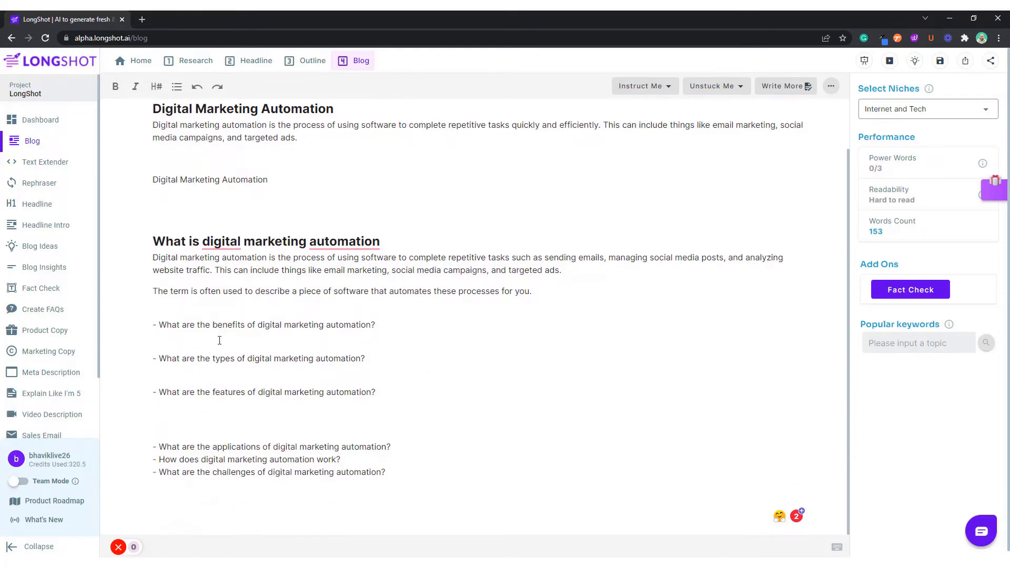
{"action": "left_click", "coordinate": [161, 324]}
{"action": "key", "text": "BackSpace"}
{"action": "key", "text": "BackSpace"}
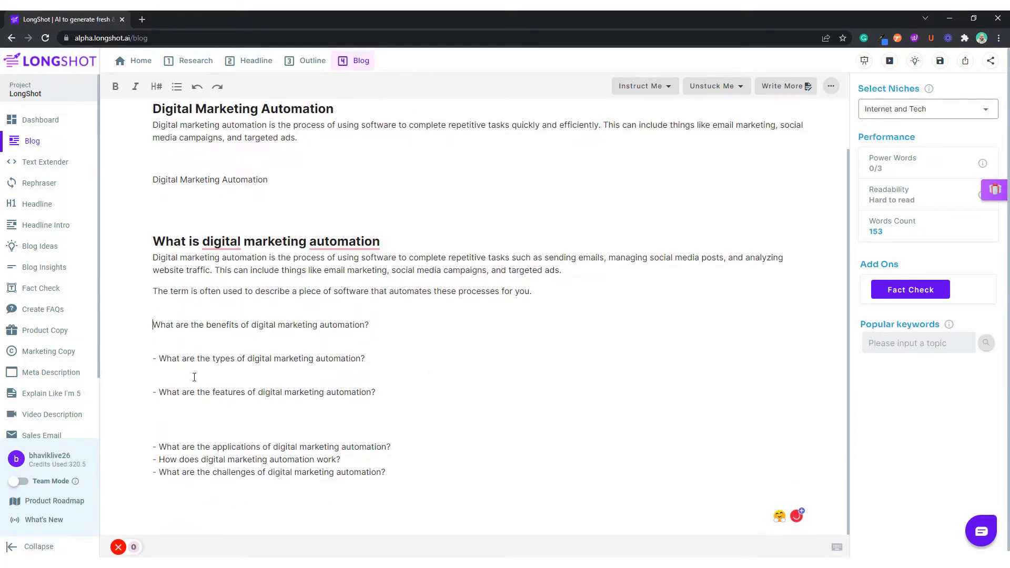
Step: Create a list from the question "What are the benefits of digital marketing automation?" and review the generated points
{"action": "triple_click", "coordinate": [311, 325]}
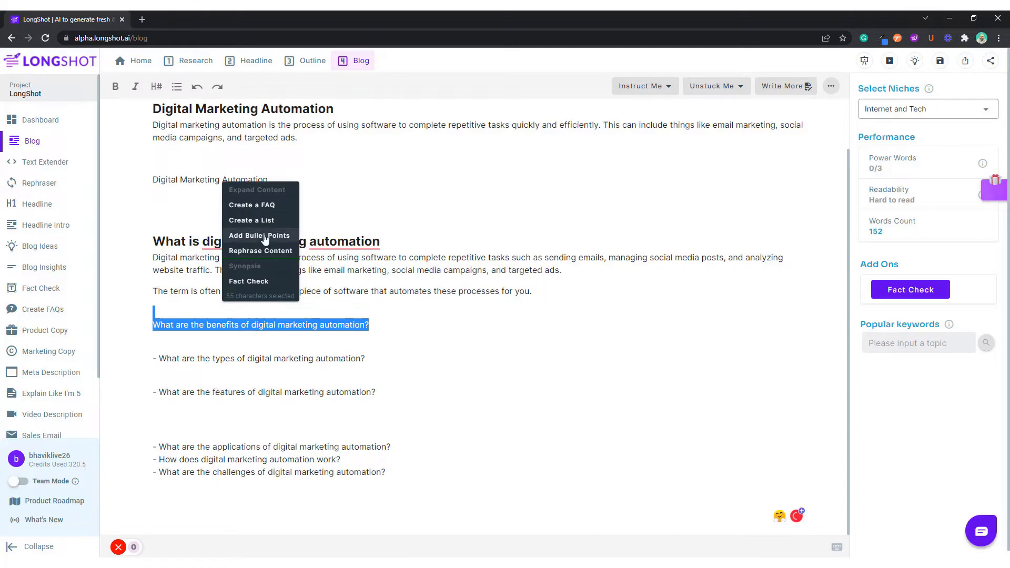
{"action": "left_click", "coordinate": [258, 220]}
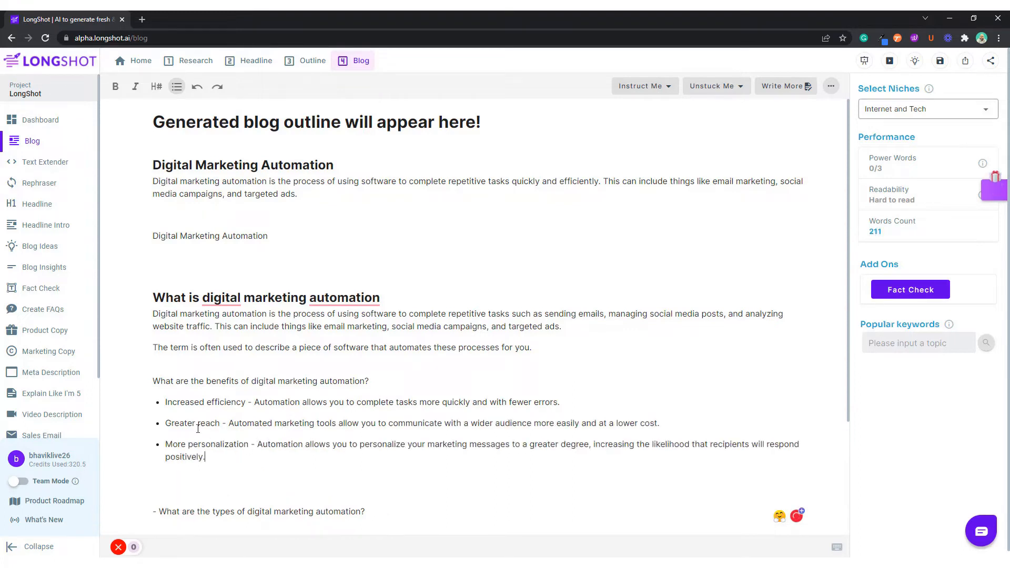
{"action": "scroll", "coordinate": [198, 429], "scroll_direction": "down", "scroll_amount": 1}
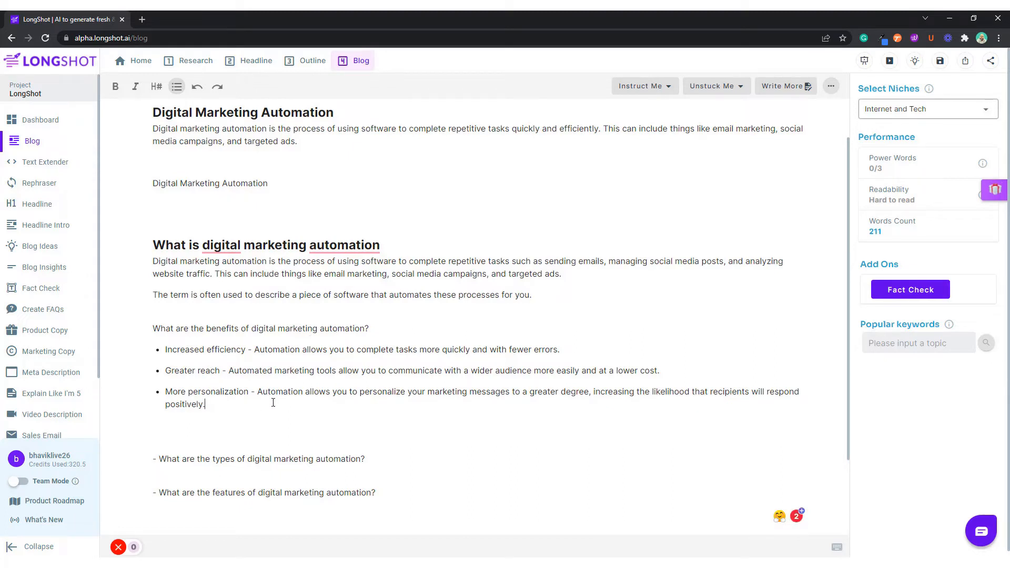
{"action": "scroll", "coordinate": [271, 438], "scroll_direction": "up", "scroll_amount": 1}
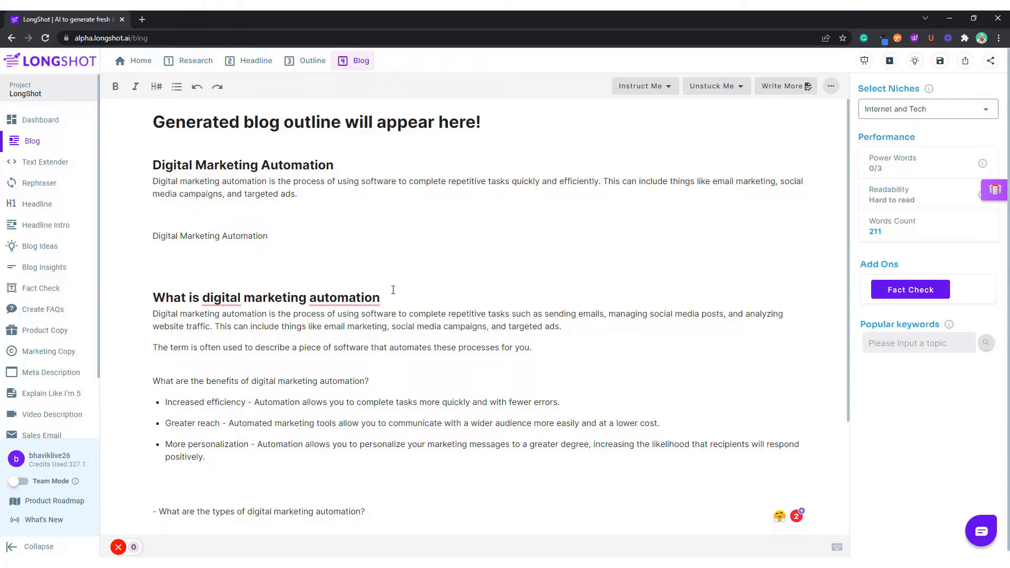
Step: Generate text at the end of the post with the Instruct Me command "Write a motivational quote on failure"
{"action": "scroll", "coordinate": [326, 500], "scroll_direction": "down", "scroll_amount": 2}
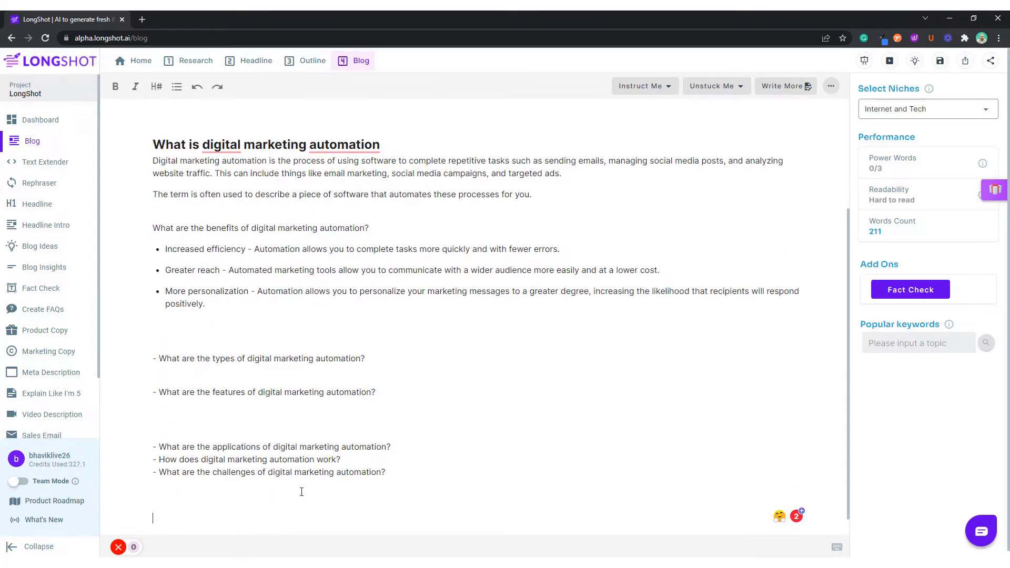
{"action": "scroll", "coordinate": [292, 483], "scroll_direction": "down", "scroll_amount": 1}
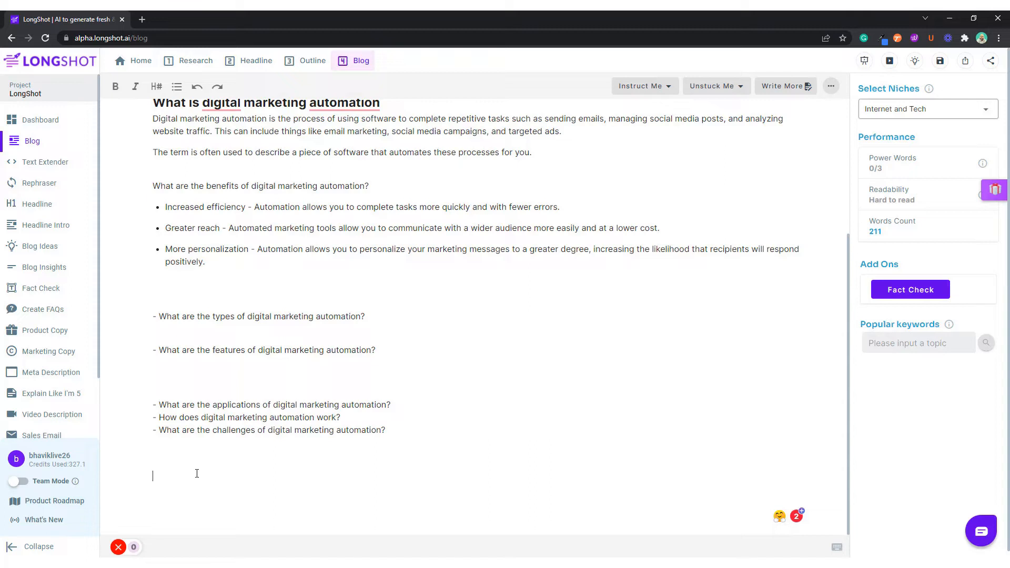
{"action": "left_click", "coordinate": [648, 88]}
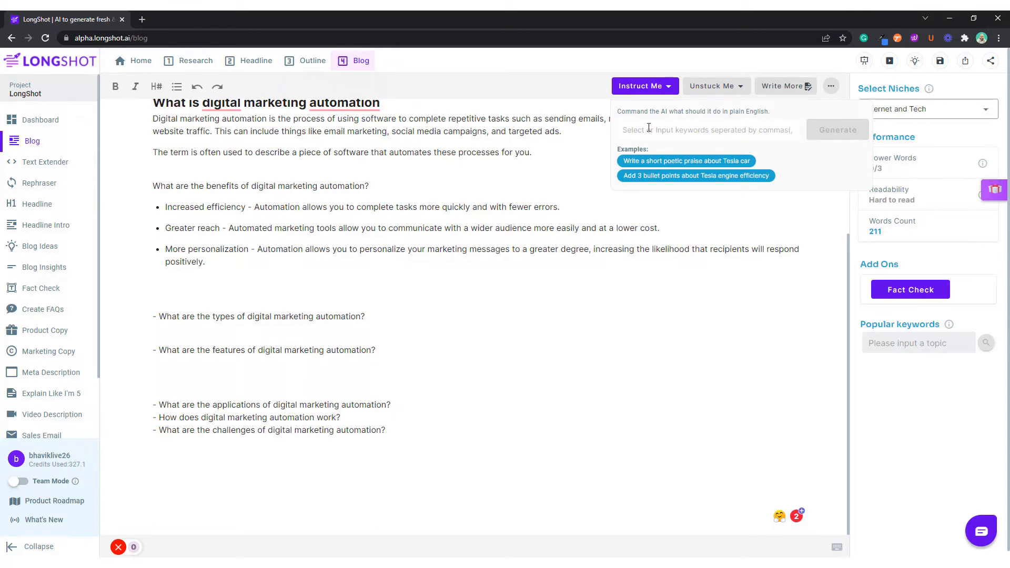
{"action": "type", "text": "Write a"}
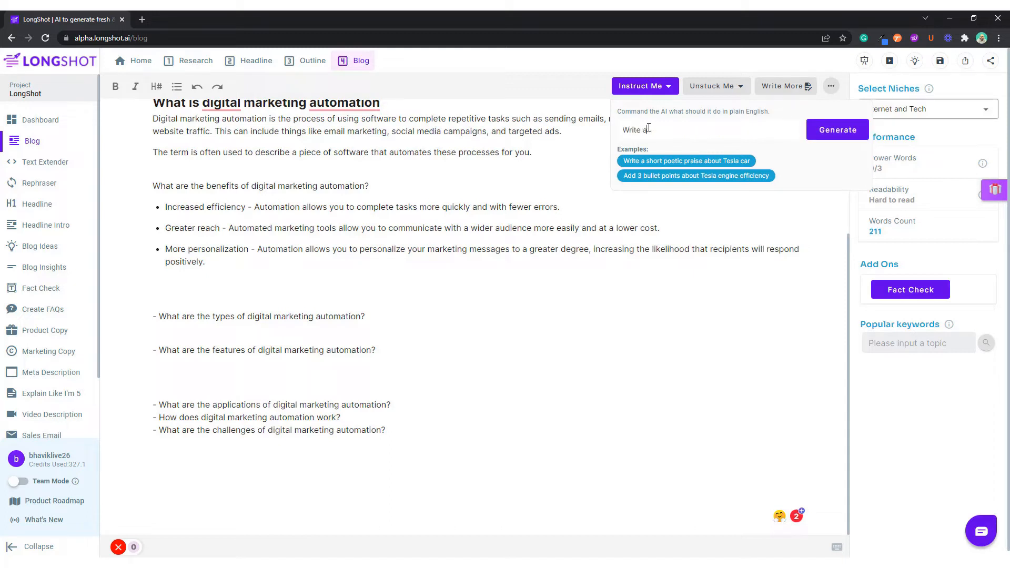
{"action": "type", "text": " motival"}
{"action": "type", "text": "ional quote on failure"}
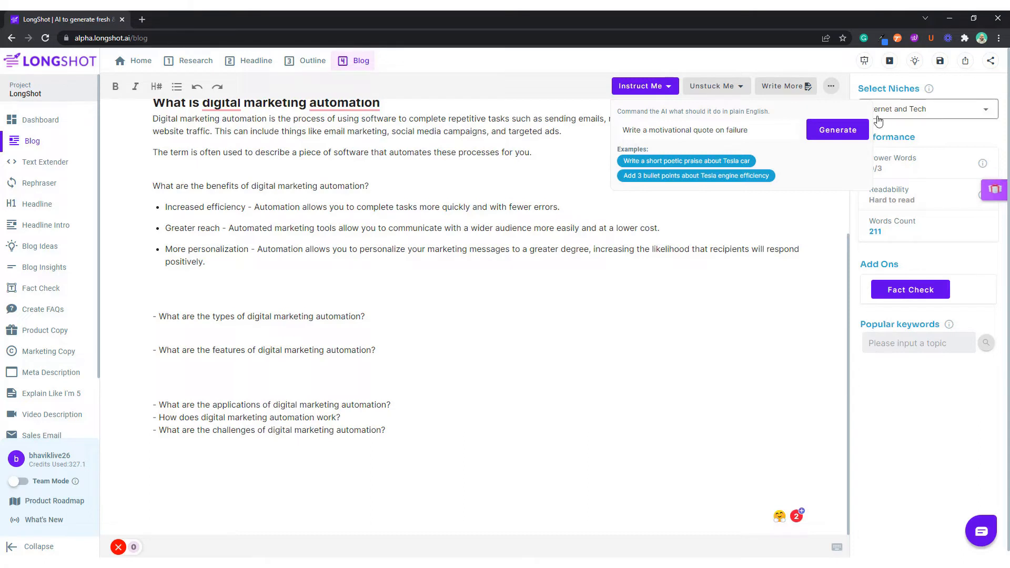
{"action": "left_click", "coordinate": [854, 131]}
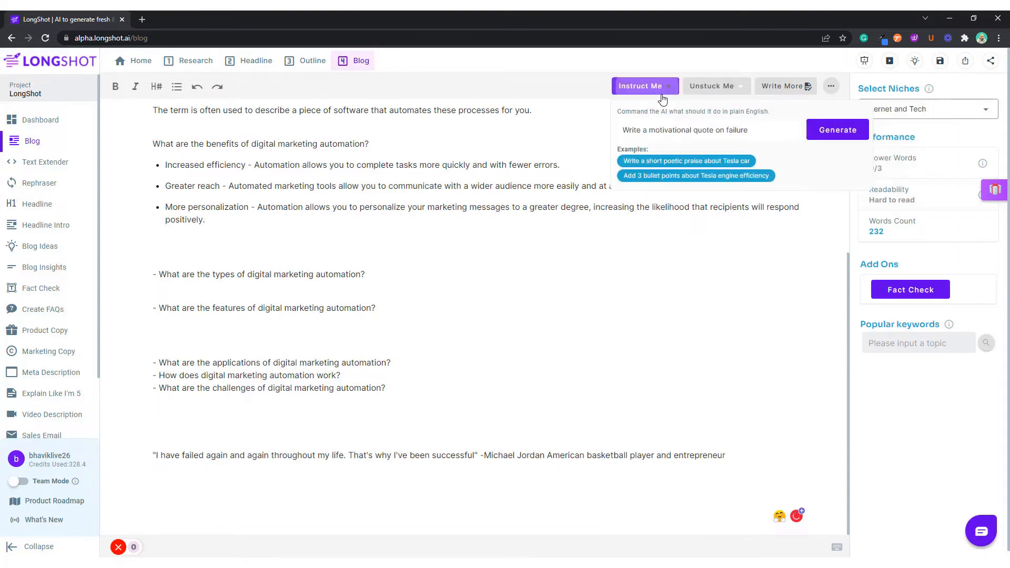
Step: Replace the AI instruction with "Write a short sad poetic story" and generate the story below the quote
{"action": "mouse_move", "coordinate": [656, 95]}
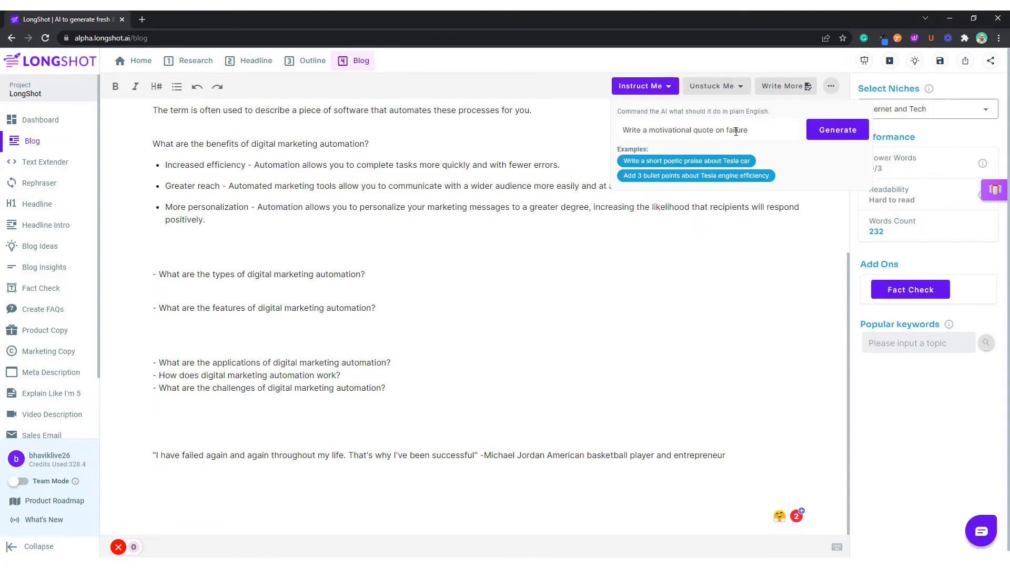
{"action": "left_click_drag", "start_coordinate": [748, 130], "coordinate": [651, 146]}
{"action": "type", "text": "sh"}
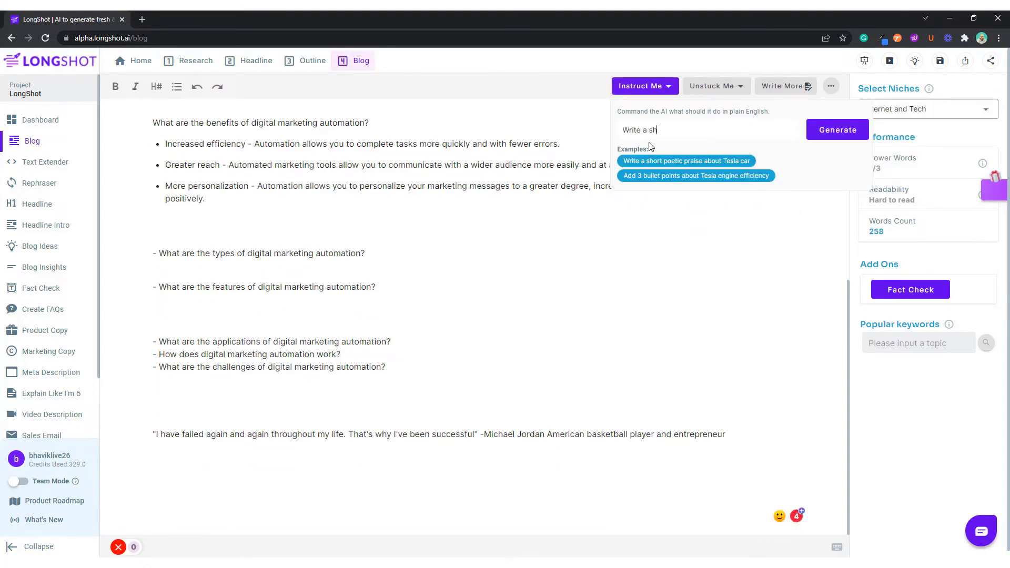
{"action": "type", "text": "ort"}
{"action": "key", "text": "BackSpace"}
{"action": "key", "text": "BackSpace"}
{"action": "key", "text": "BackSpace"}
{"action": "key", "text": "BackSpace"}
{"action": "key", "text": "BackSpace"}
{"action": "key", "text": "BackSpace"}
{"action": "key", "text": "BackSpace"}
{"action": "key", "text": "BackSpace"}
{"action": "key", "text": "BackSpace"}
{"action": "key", "text": "BackSpace"}
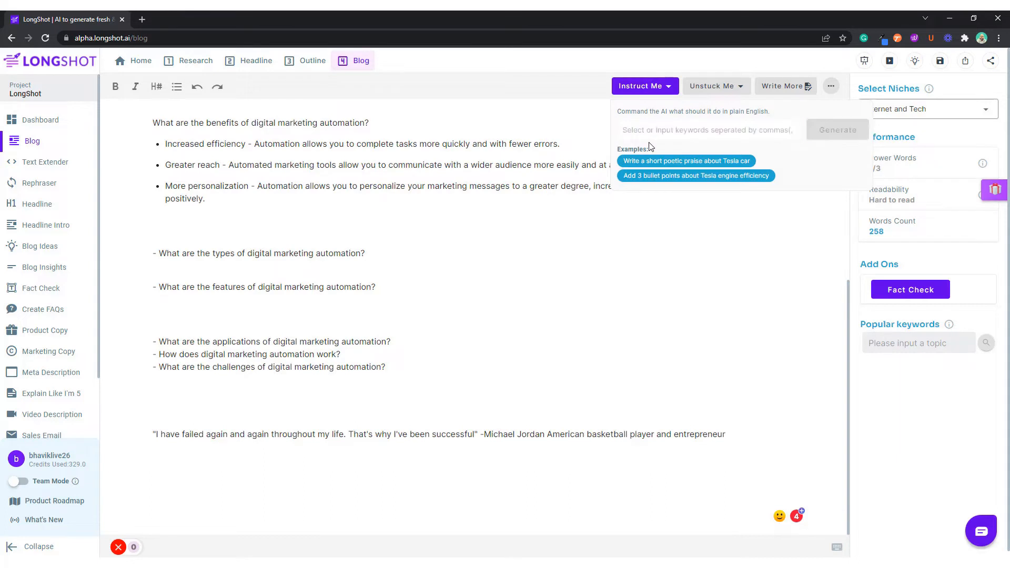
{"action": "type", "text": "Write a short"}
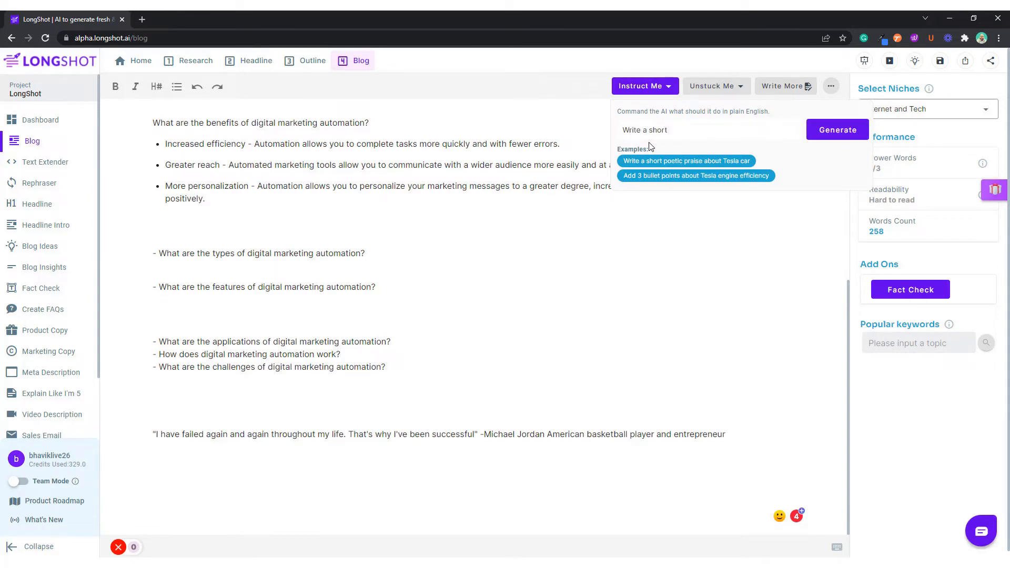
{"action": "type", "text": " poetic story"}
{"action": "key", "text": "ctrl+Left"}
{"action": "key", "text": "Right"}
{"action": "type", "text": "sad"}
{"action": "left_click", "coordinate": [828, 130]}
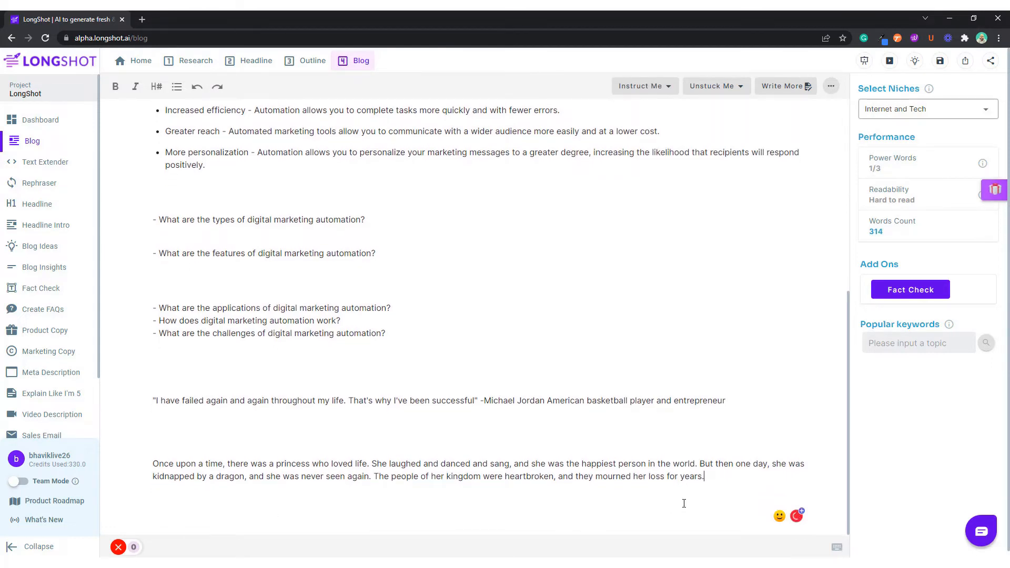
Step: Extend the princess story four times with Write More and correct "aDropshipper" to "a drop shipper"
{"action": "left_click", "coordinate": [775, 89]}
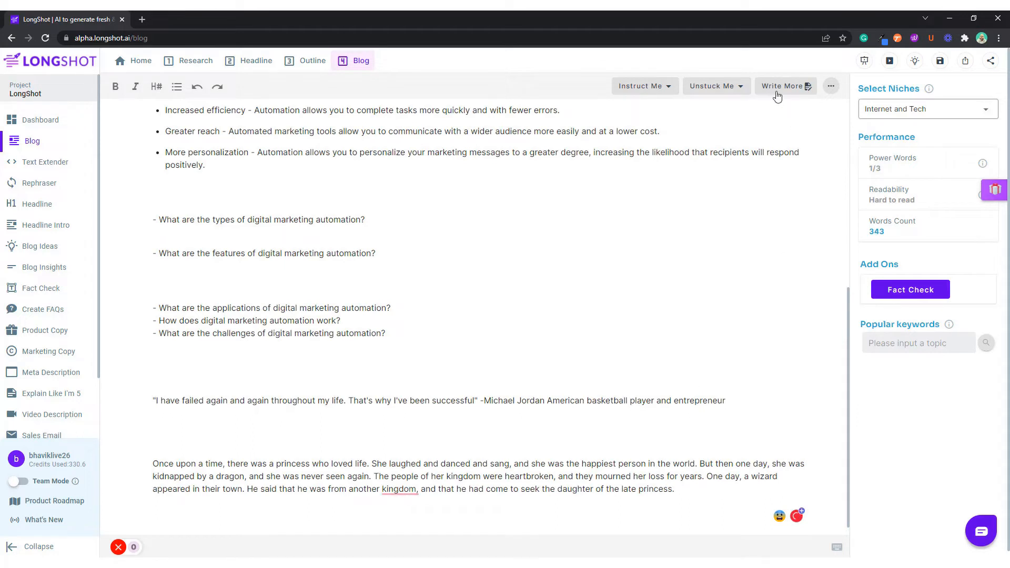
{"action": "left_click", "coordinate": [778, 88]}
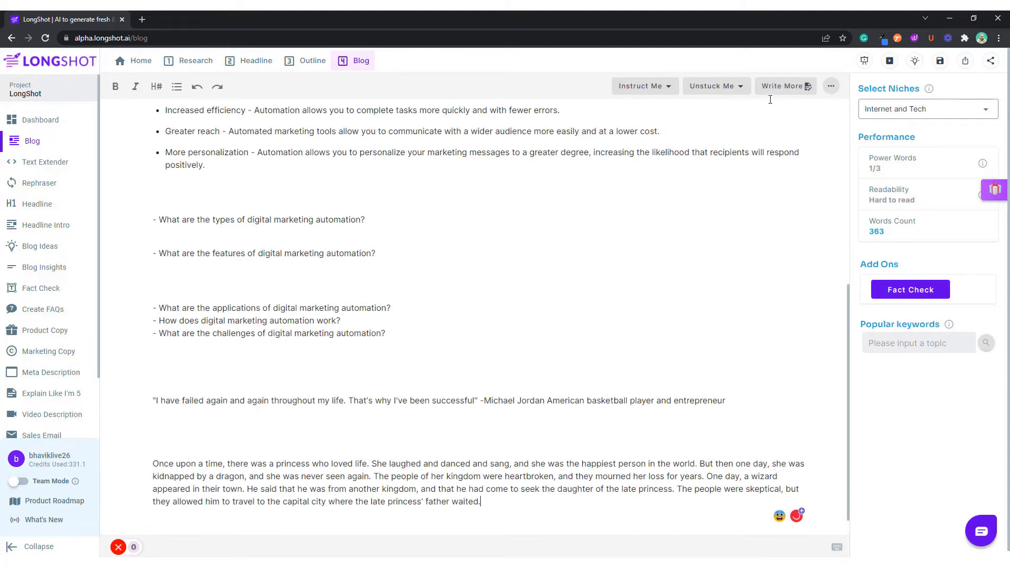
{"action": "left_click", "coordinate": [772, 89]}
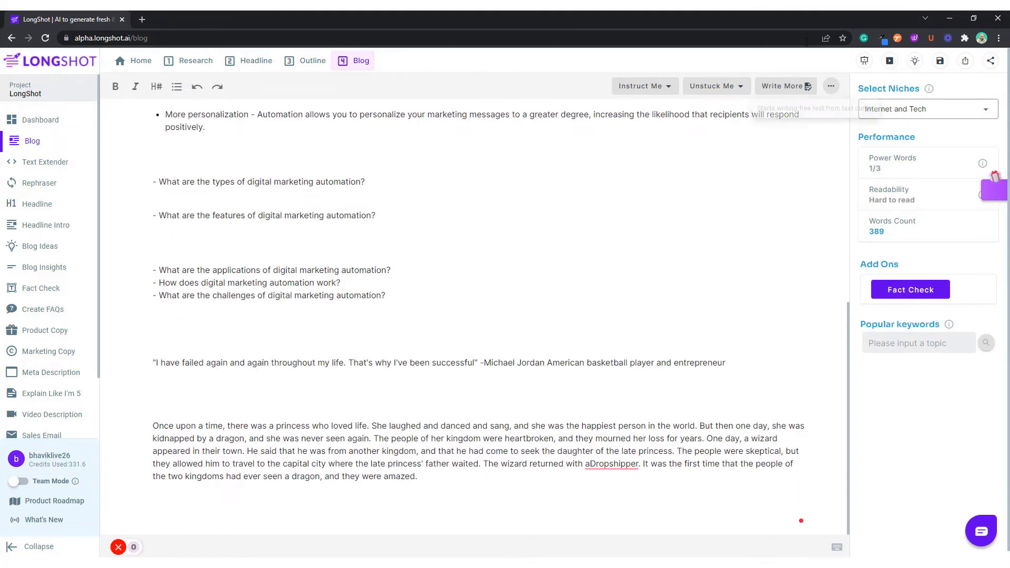
{"action": "left_click", "coordinate": [778, 85]}
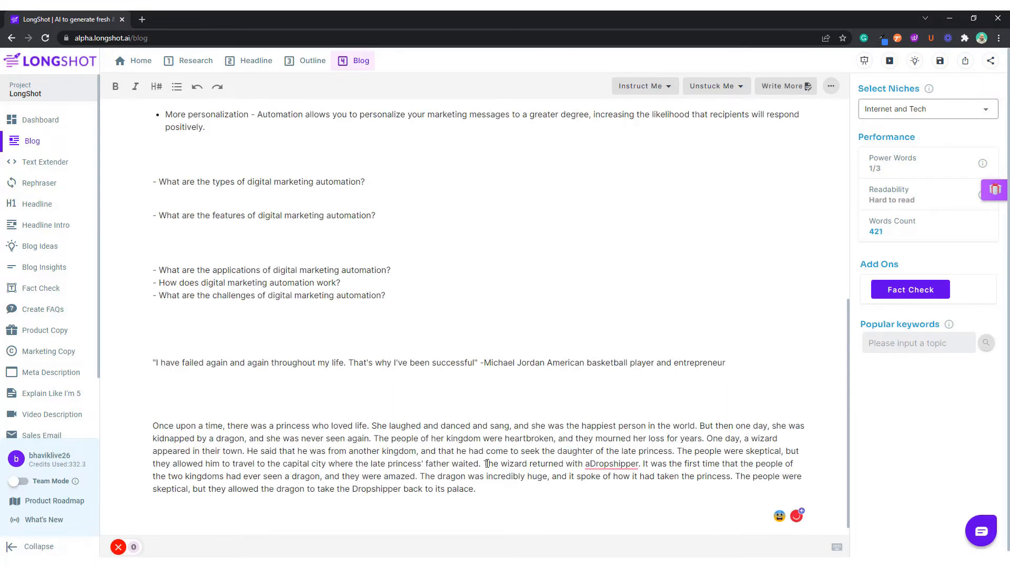
{"action": "left_click", "coordinate": [619, 465]}
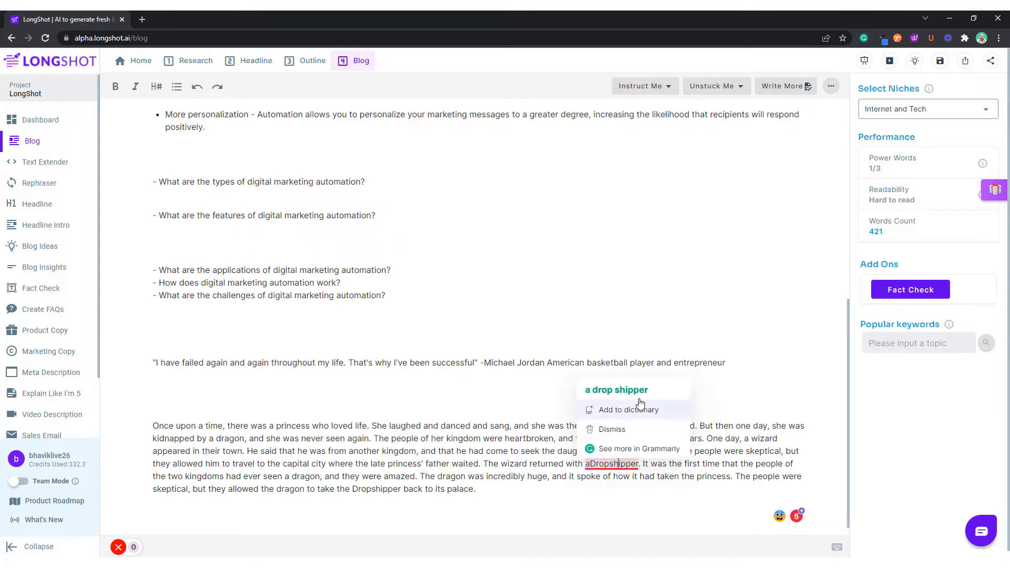
{"action": "left_click", "coordinate": [616, 390]}
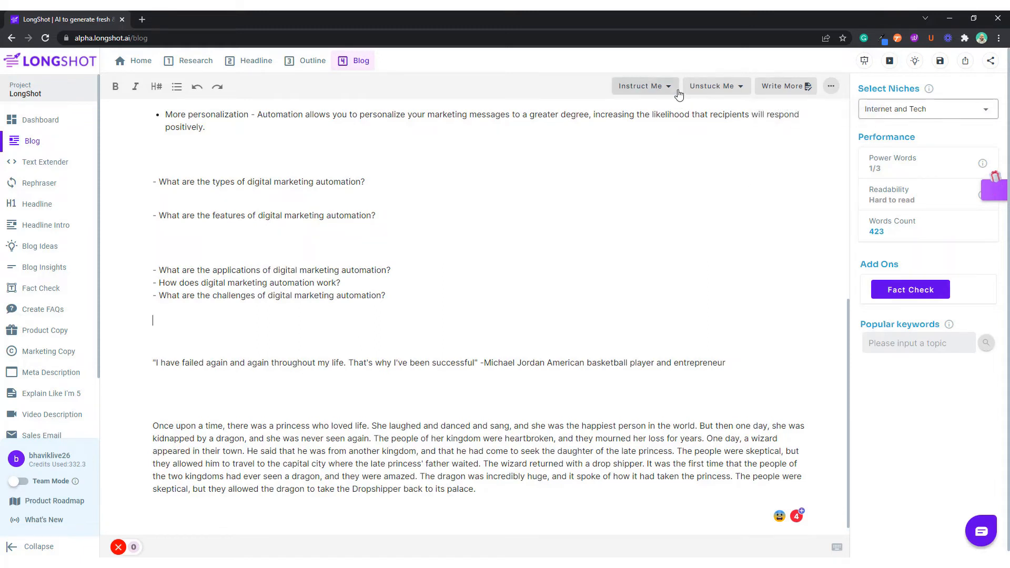
Step: Generate text below the FAQ questions with the example instruction "Add 3 bullet points about Tesla engine efficiency"
{"action": "left_click", "coordinate": [644, 85]}
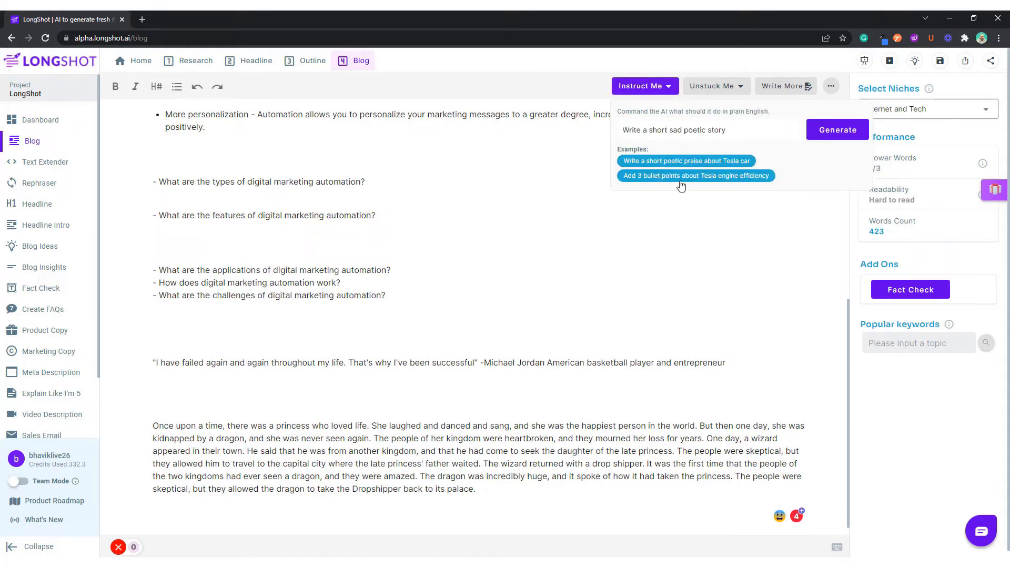
{"action": "left_click", "coordinate": [725, 181]}
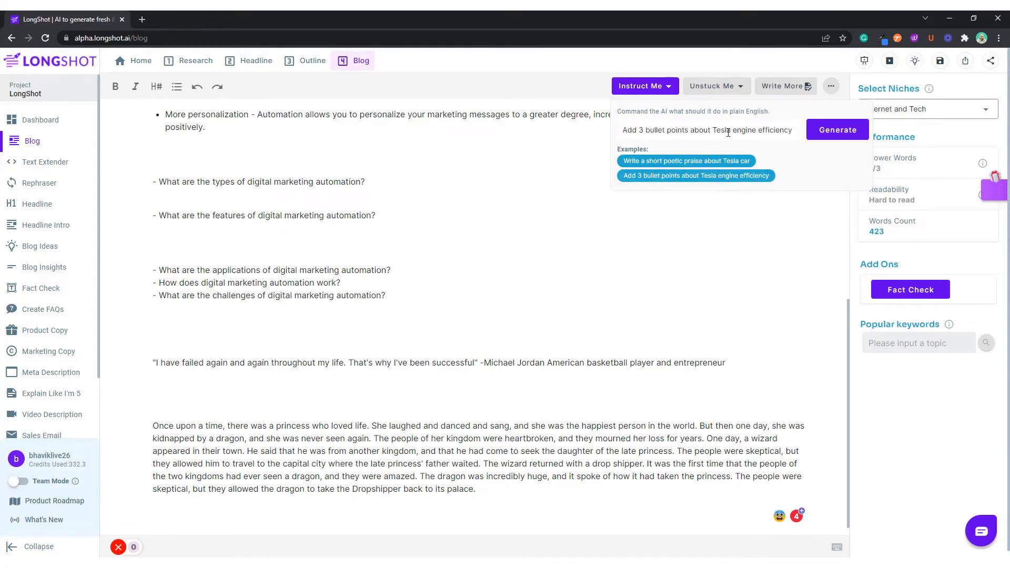
{"action": "left_click", "coordinate": [826, 138]}
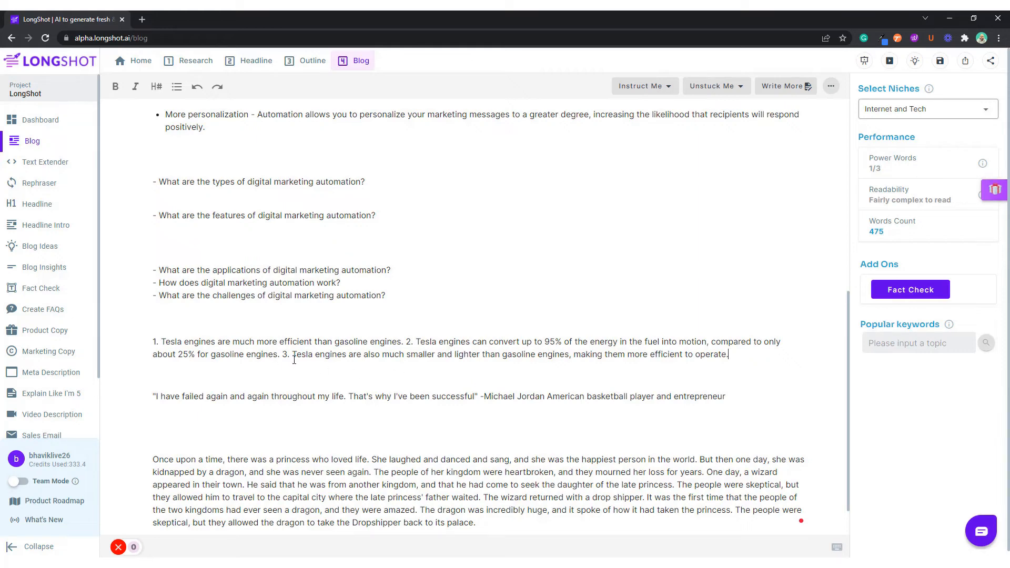
Step: Instruct the AI to "Write a short summary of the Alchemist by Paulo Coelho" and generate it below the princess story
{"action": "scroll", "coordinate": [248, 420], "scroll_direction": "down", "scroll_amount": 1}
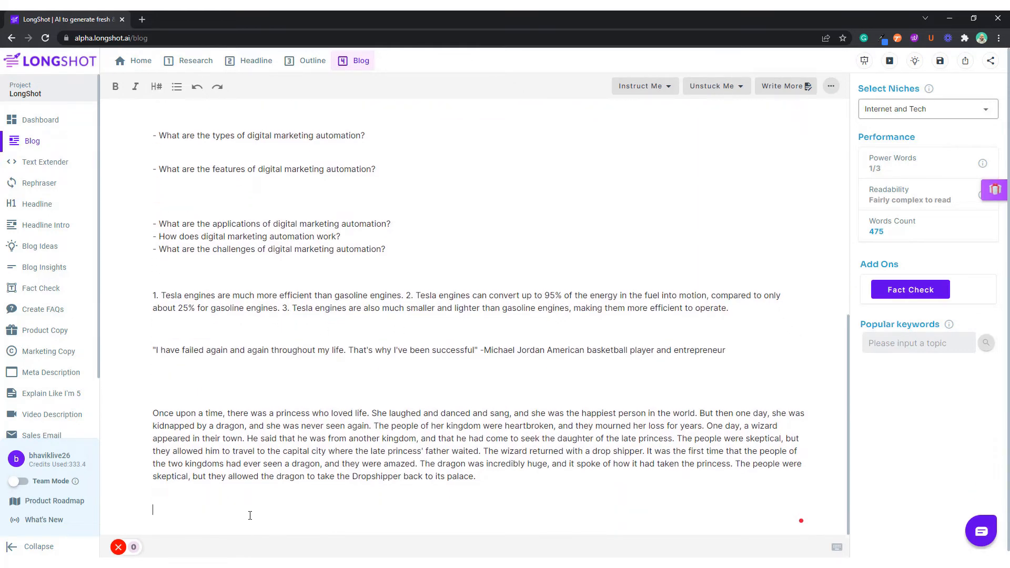
{"action": "left_click", "coordinate": [646, 88]}
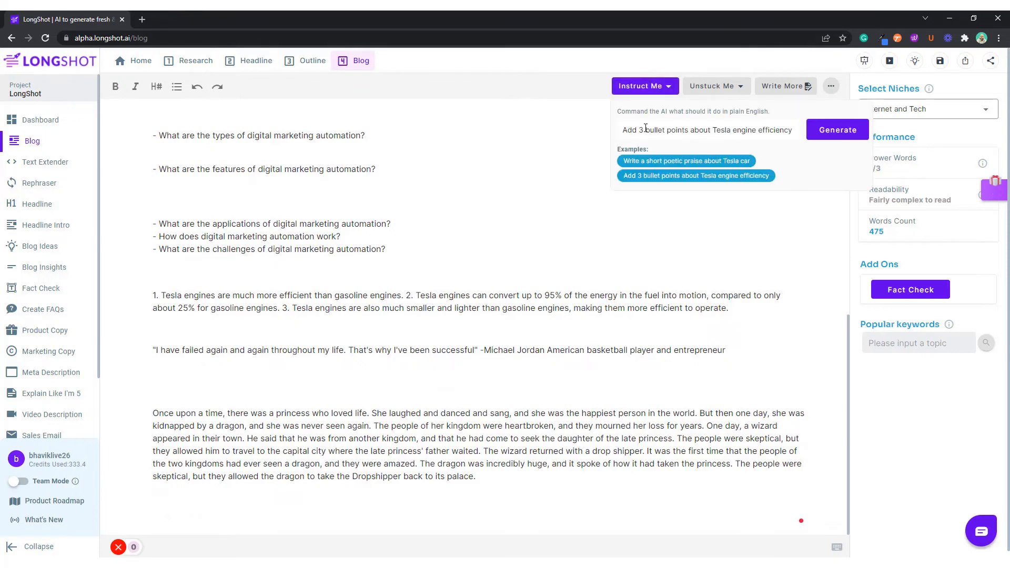
{"action": "triple_click", "coordinate": [645, 129]}
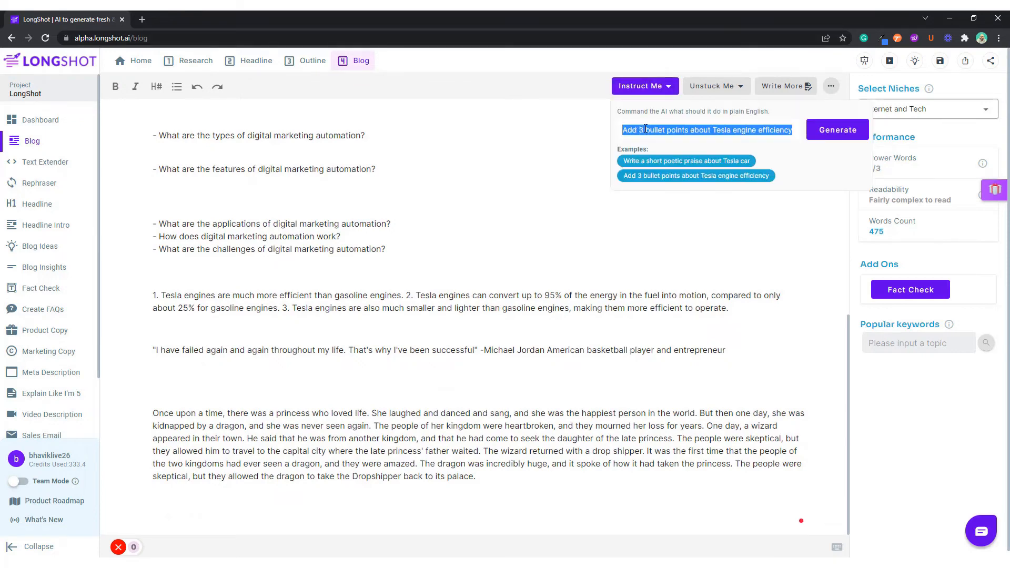
{"action": "type", "text": "W"}
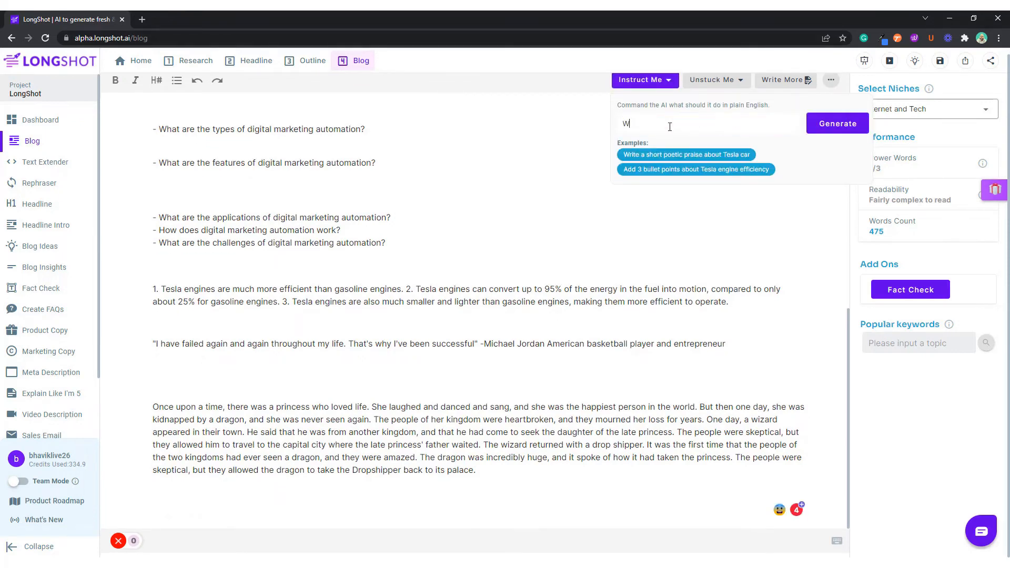
{"action": "type", "text": "rite a short summary of the Alchemist by Pa"}
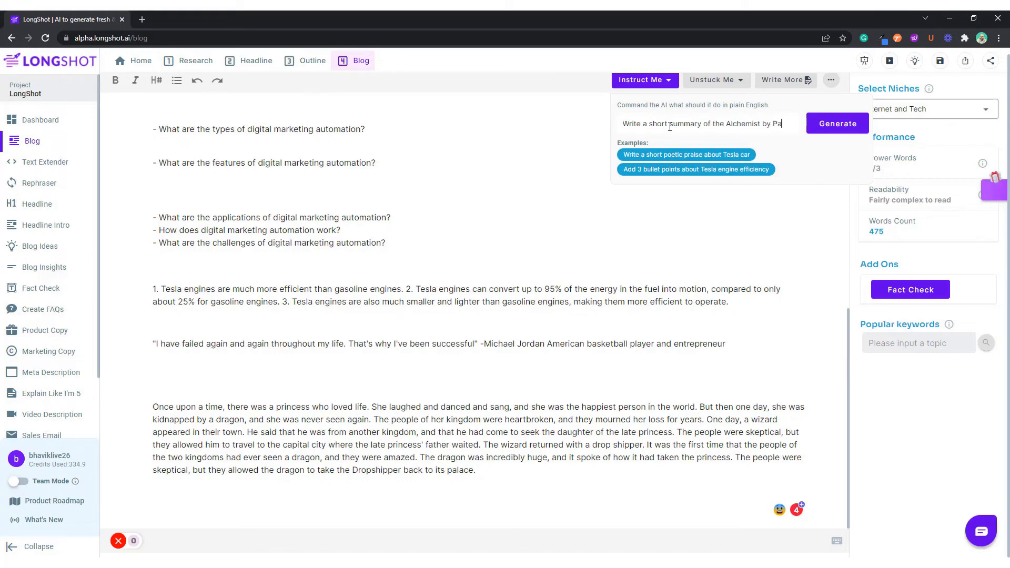
{"action": "type", "text": "ulo Co"}
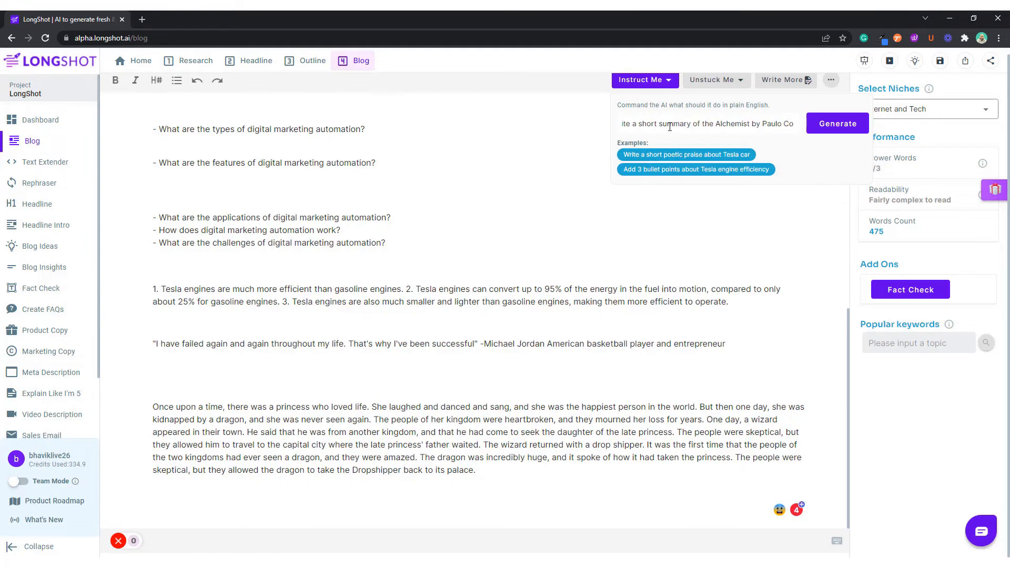
{"action": "type", "text": "elho"}
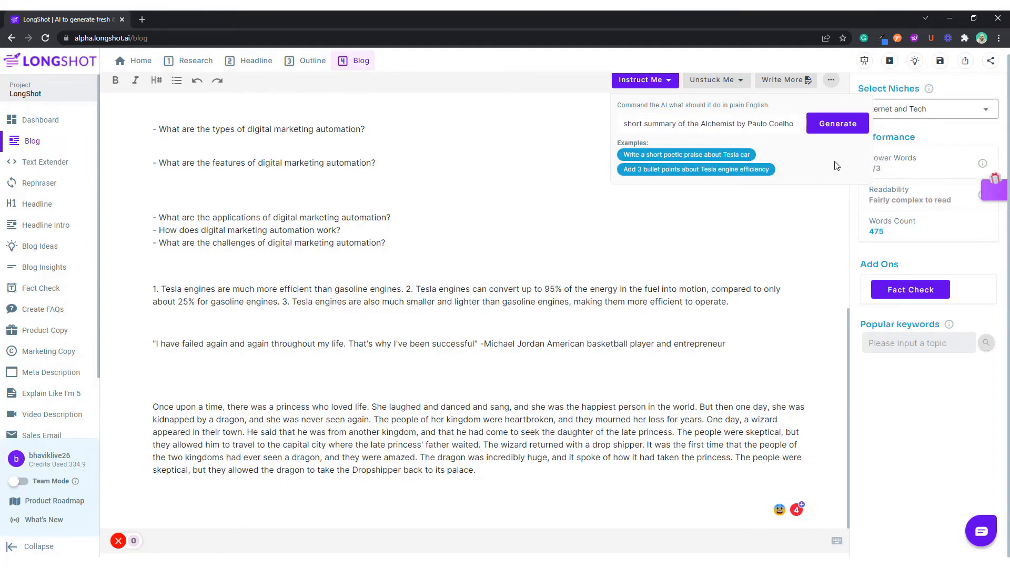
{"action": "left_click", "coordinate": [852, 130]}
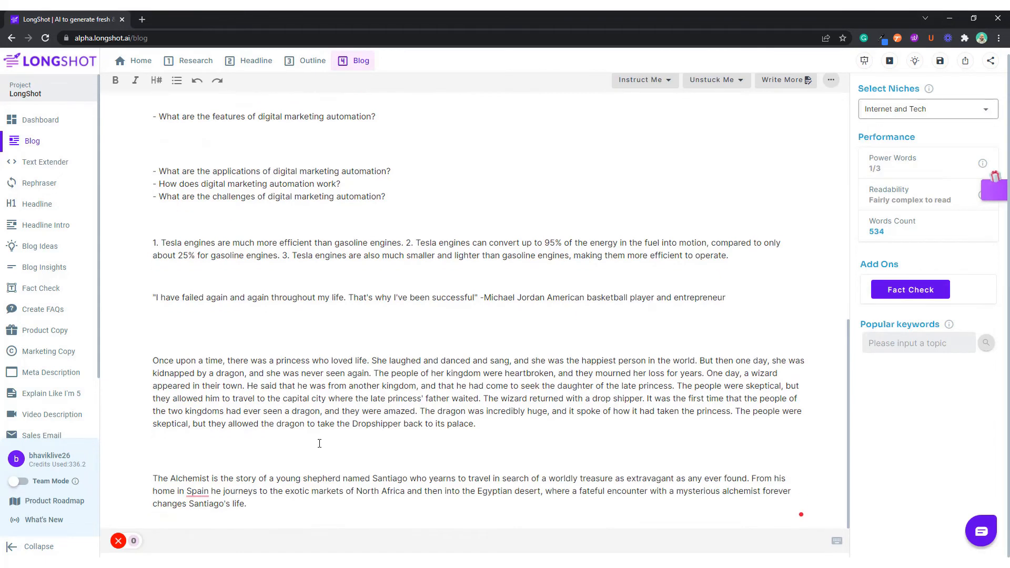
Step: Extend the Alchemist summary twice with Write More
{"action": "left_click", "coordinate": [784, 80]}
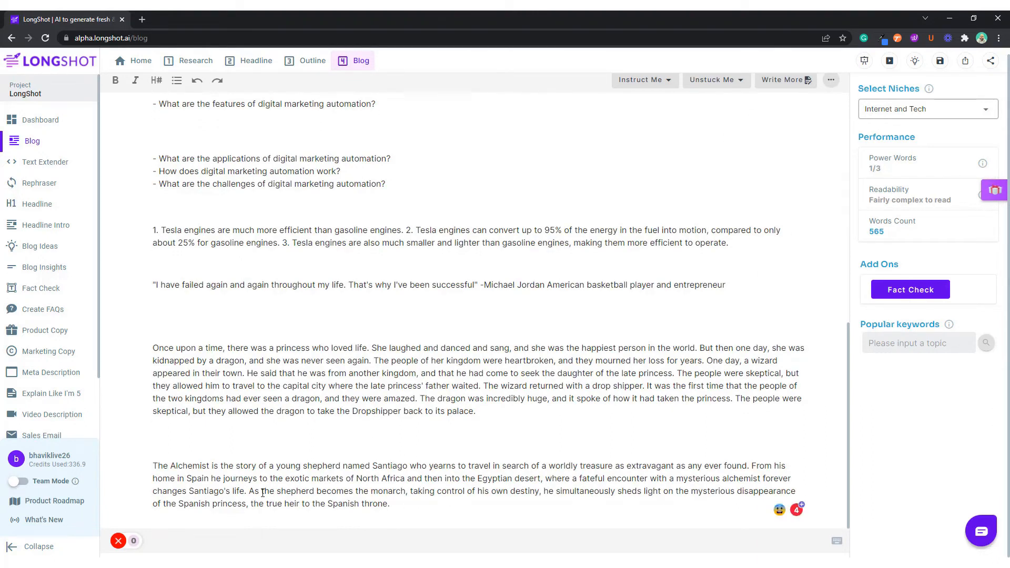
{"action": "left_click_drag", "start_coordinate": [249, 491], "coordinate": [392, 523]}
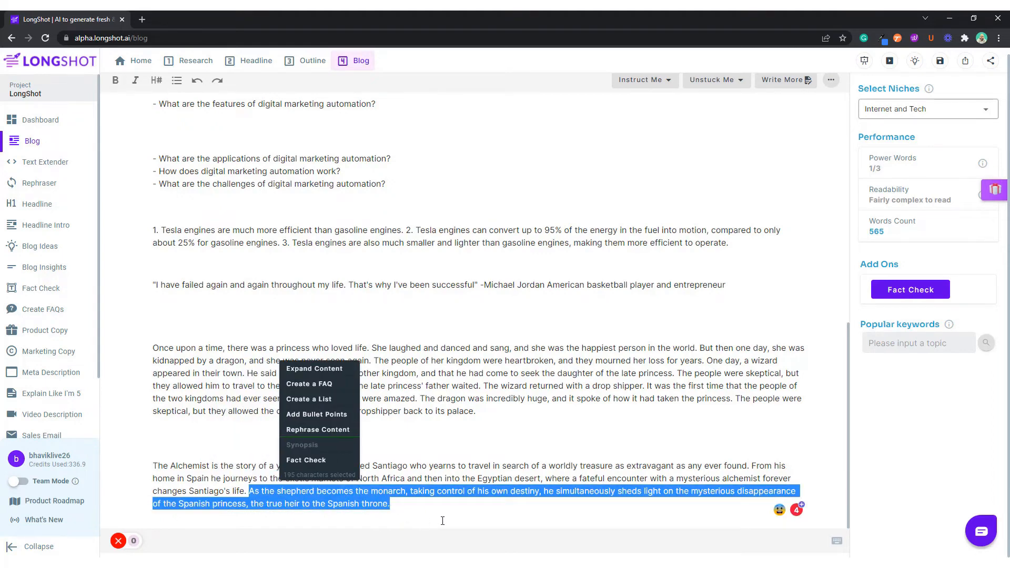
{"action": "left_click", "coordinate": [401, 512]}
{"action": "left_click", "coordinate": [773, 79]}
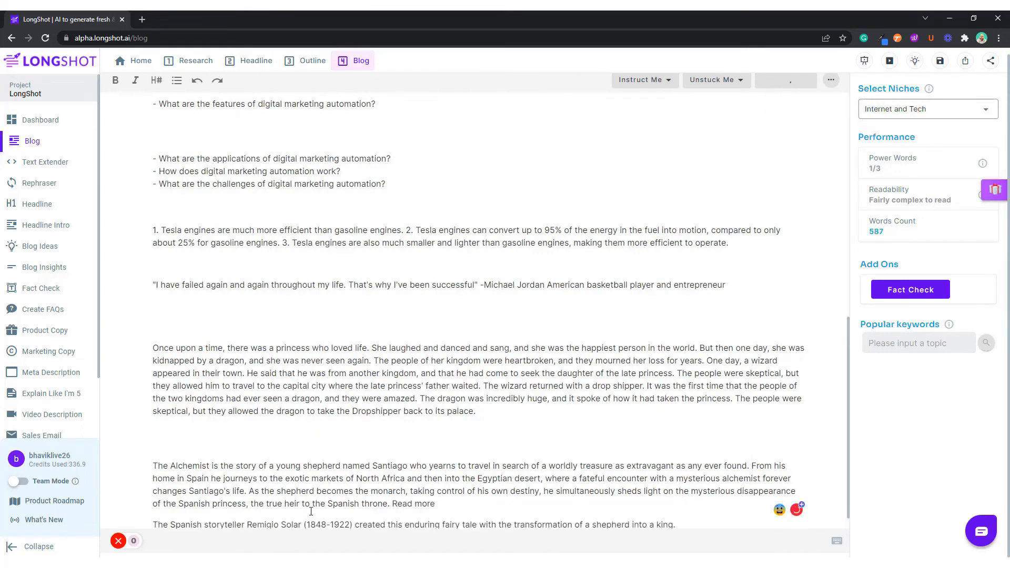
Step: Add the line "Top 10 funny jokes" below the Alchemist summary and format it as a heading
{"action": "scroll", "coordinate": [313, 515], "scroll_direction": "down", "scroll_amount": 1}
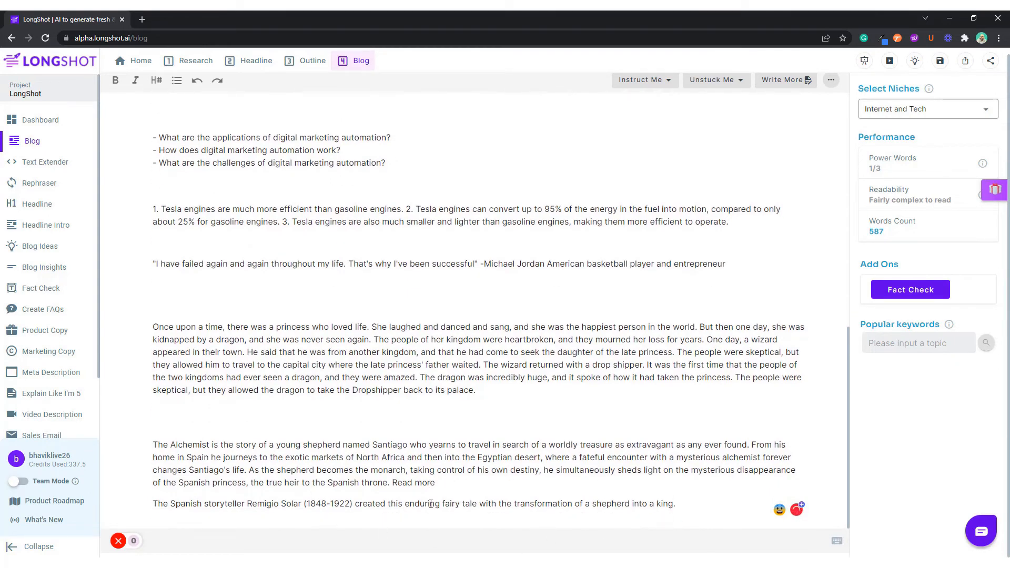
{"action": "scroll", "coordinate": [707, 500], "scroll_direction": "down", "scroll_amount": 1}
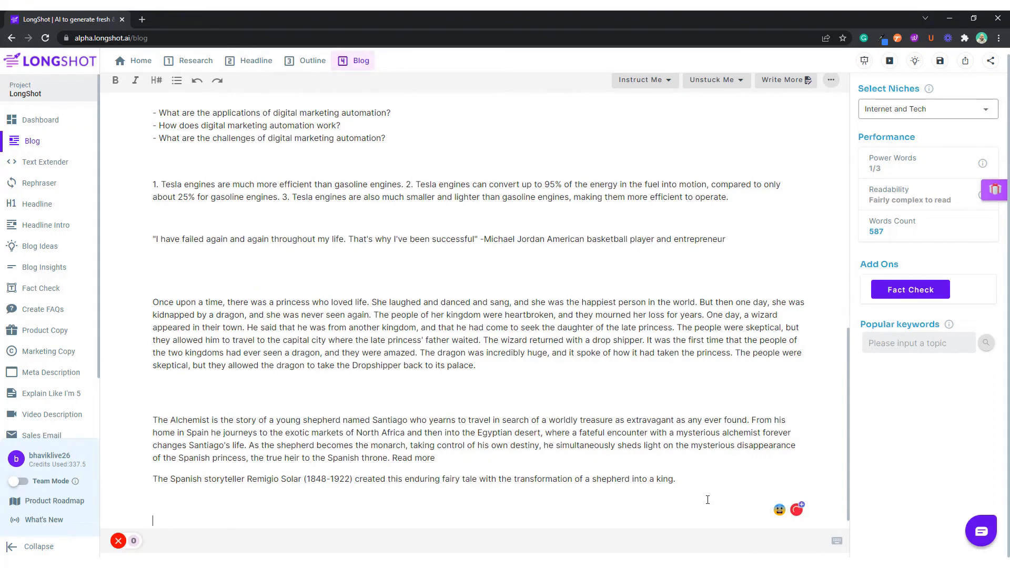
{"action": "scroll", "coordinate": [707, 500], "scroll_direction": "down", "scroll_amount": 1}
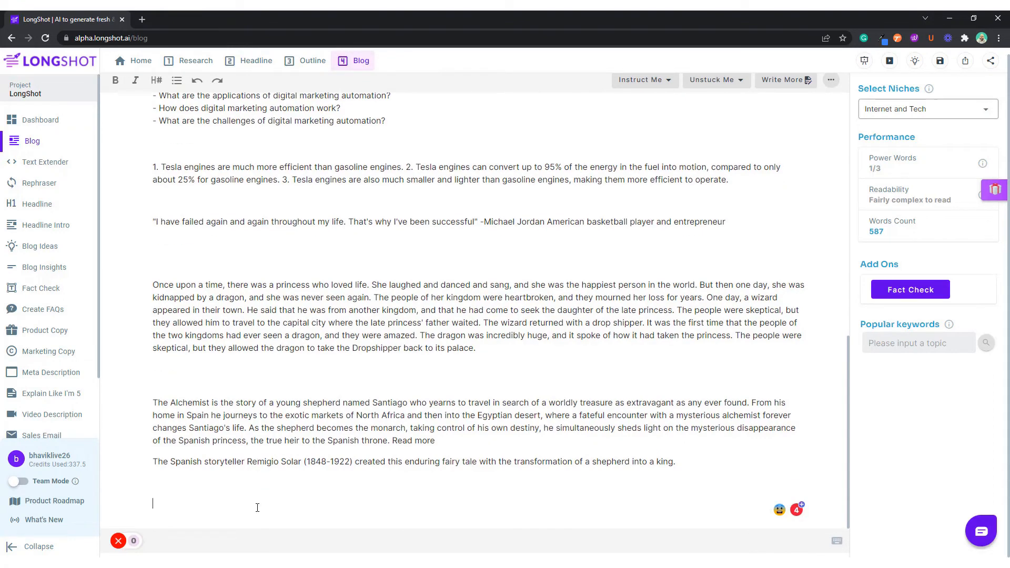
{"action": "type", "text": "10"}
{"action": "type", "text": "Top 1"}
{"action": "type", "text": "0 funny jokes"}
{"action": "triple_click", "coordinate": [187, 503]}
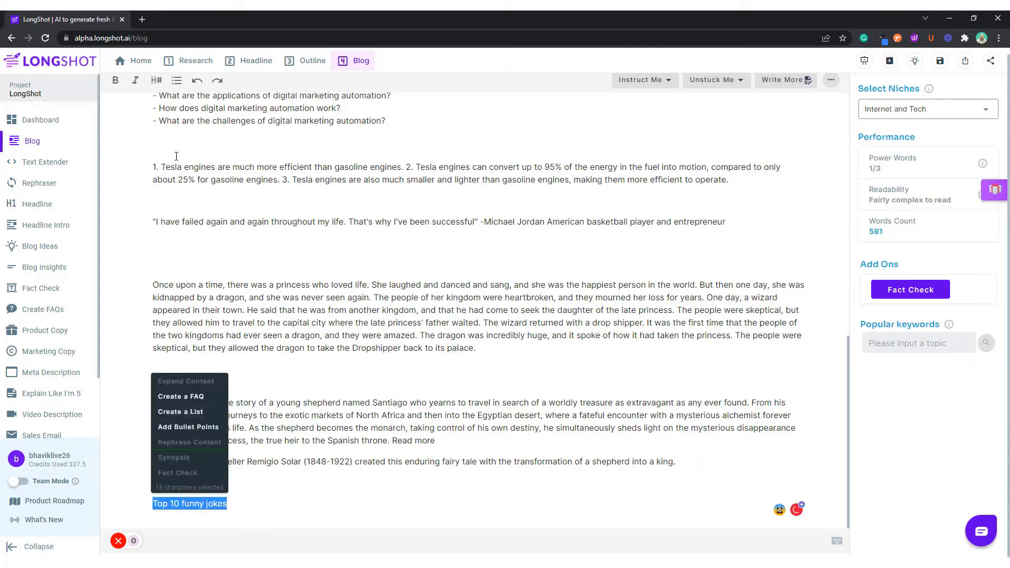
{"action": "left_click", "coordinate": [156, 82]}
{"action": "left_click", "coordinate": [173, 126]}
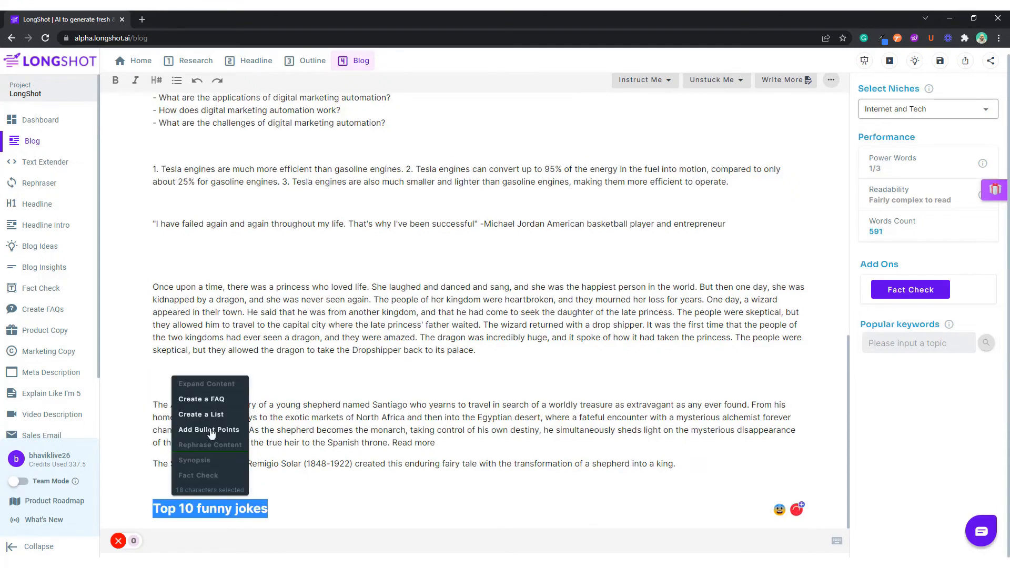
Step: Generate an introduction and a numbered joke list from the "Top 10 funny jokes" heading
{"action": "triple_click", "coordinate": [247, 508]}
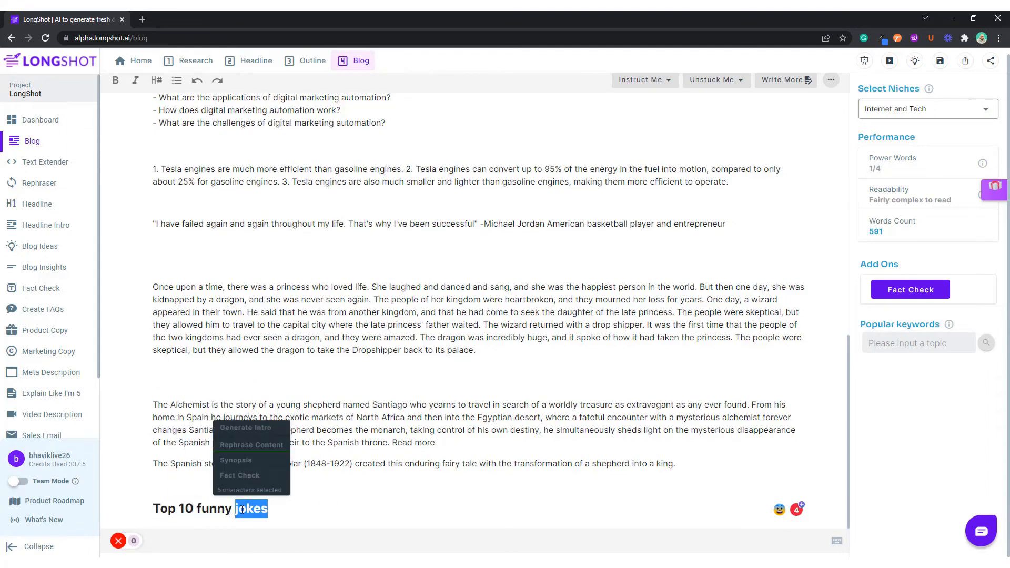
{"action": "left_click", "coordinate": [222, 428]}
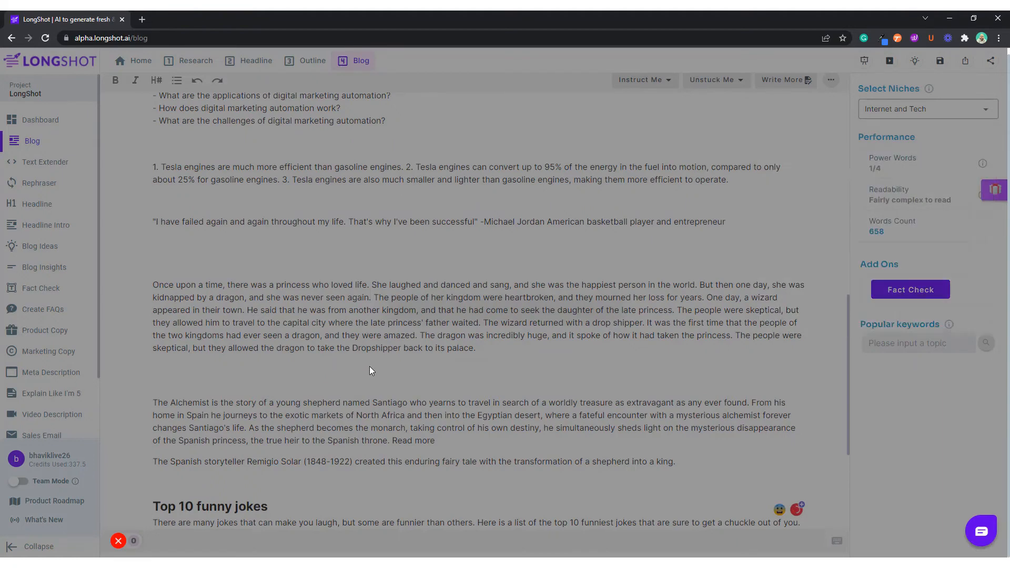
{"action": "scroll", "coordinate": [321, 395], "scroll_direction": "down", "scroll_amount": 4}
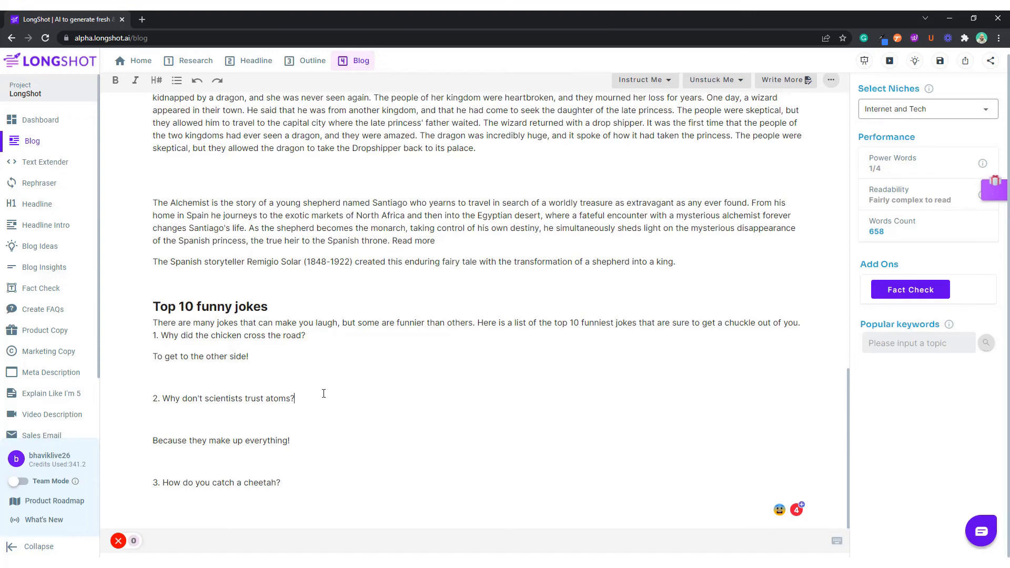
Step: Join the answers of the first two jokes to their questions and remove the blank lines between the three jokes
{"action": "key", "text": "Delete"}
{"action": "key", "text": "Delete"}
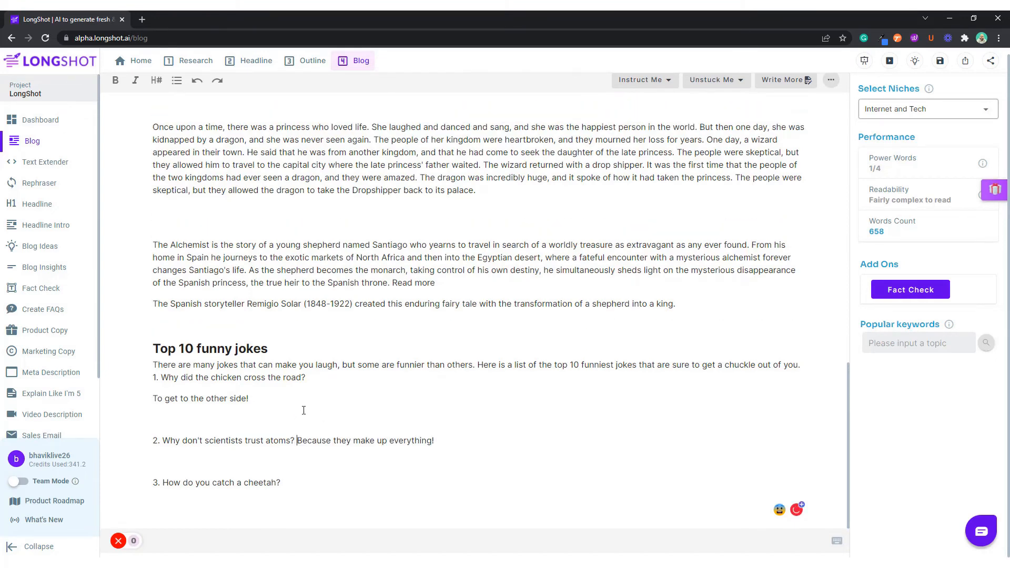
{"action": "key", "text": "Delete"}
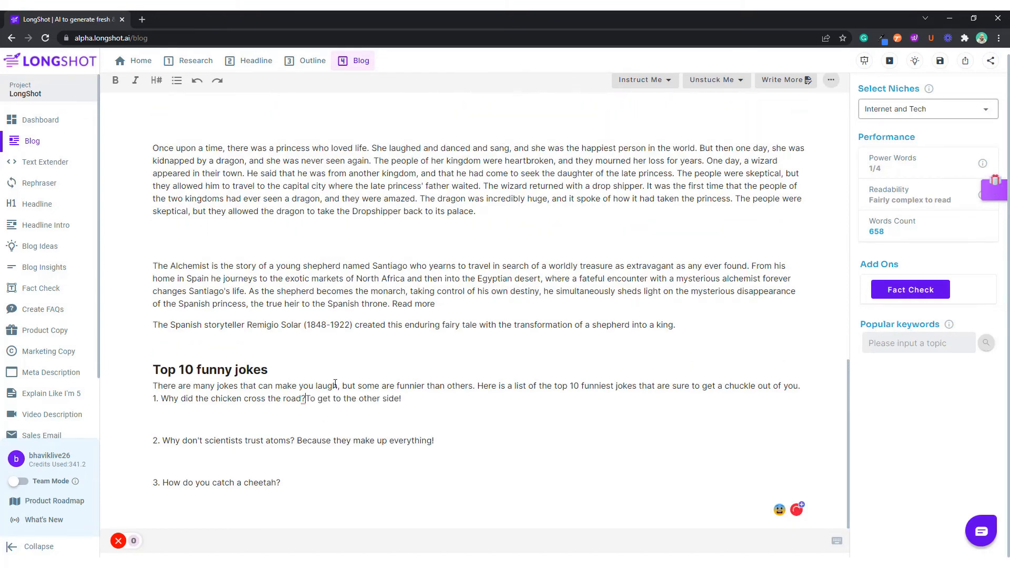
{"action": "left_click", "coordinate": [376, 424]}
{"action": "key", "text": "BackSpace"}
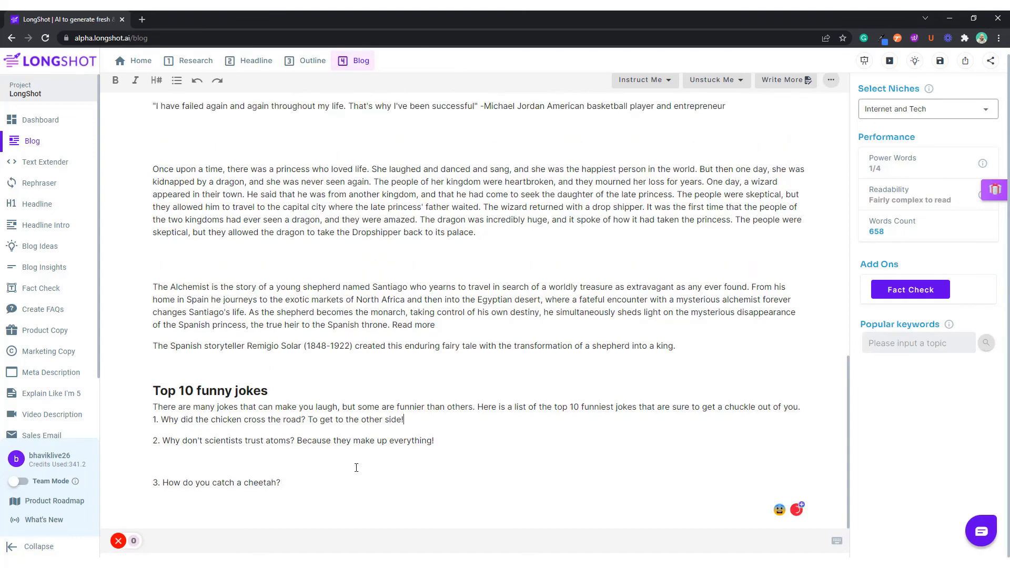
{"action": "left_click", "coordinate": [355, 466]}
{"action": "key", "text": "BackSpace"}
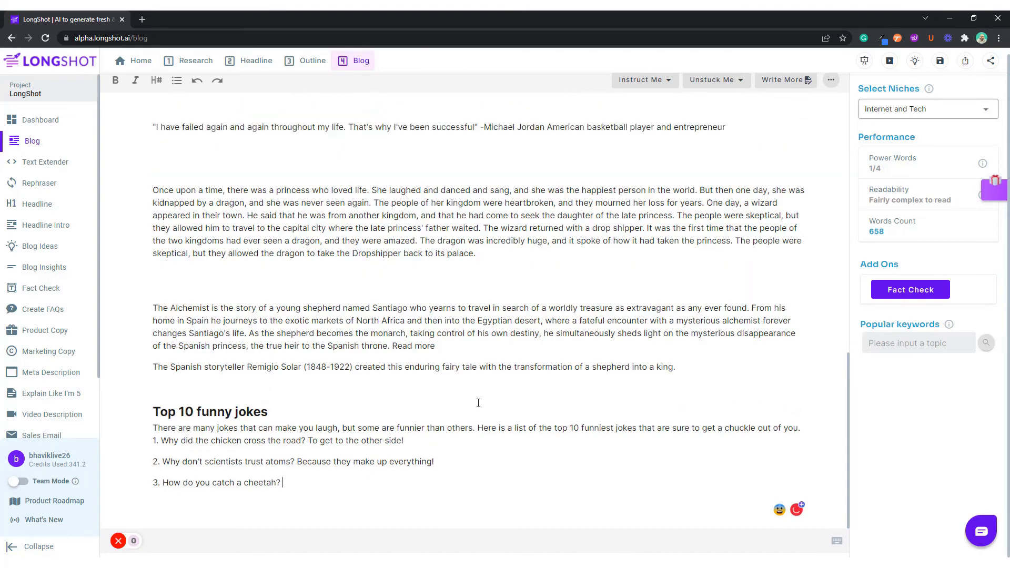
Step: Continue the joke list with Write More and correct "a astronaut" to "an astronaut" in the fourth joke's question
{"action": "left_click", "coordinate": [775, 87]}
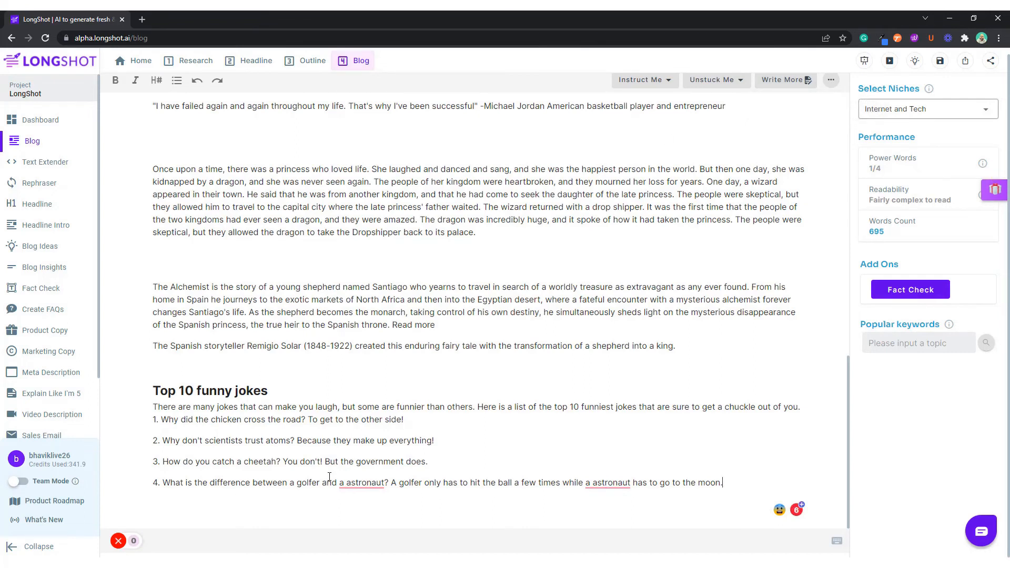
{"action": "mouse_move", "coordinate": [347, 481]}
{"action": "left_click", "coordinate": [386, 429]}
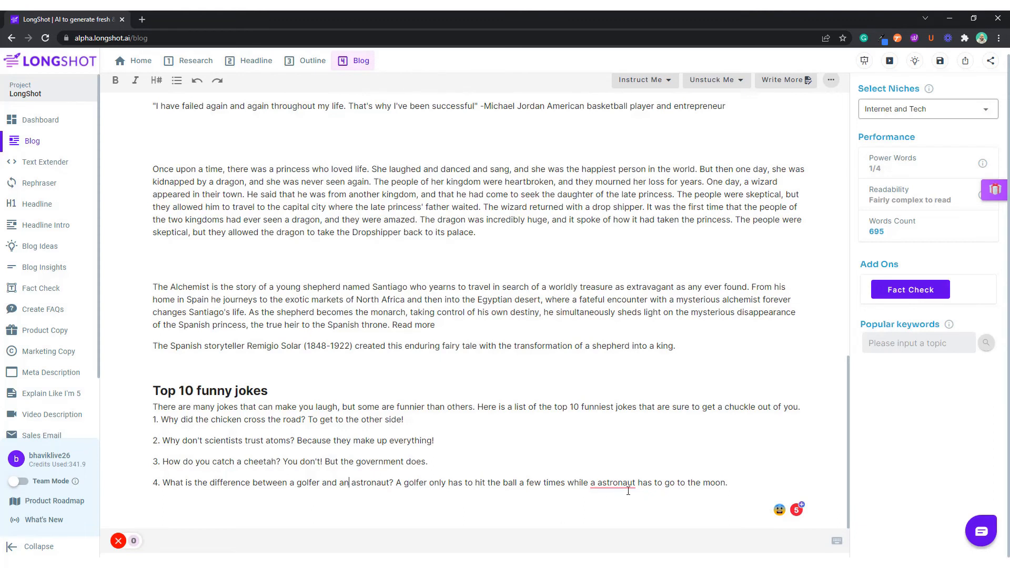
{"action": "mouse_move", "coordinate": [628, 491]}
{"action": "left_click_drag", "start_coordinate": [653, 482], "coordinate": [736, 481]}
Step: Start a new paragraph below the fourth joke with the text "There once was a boy who lived"
{"action": "left_click", "coordinate": [733, 481]}
{"action": "key", "text": "Return"}
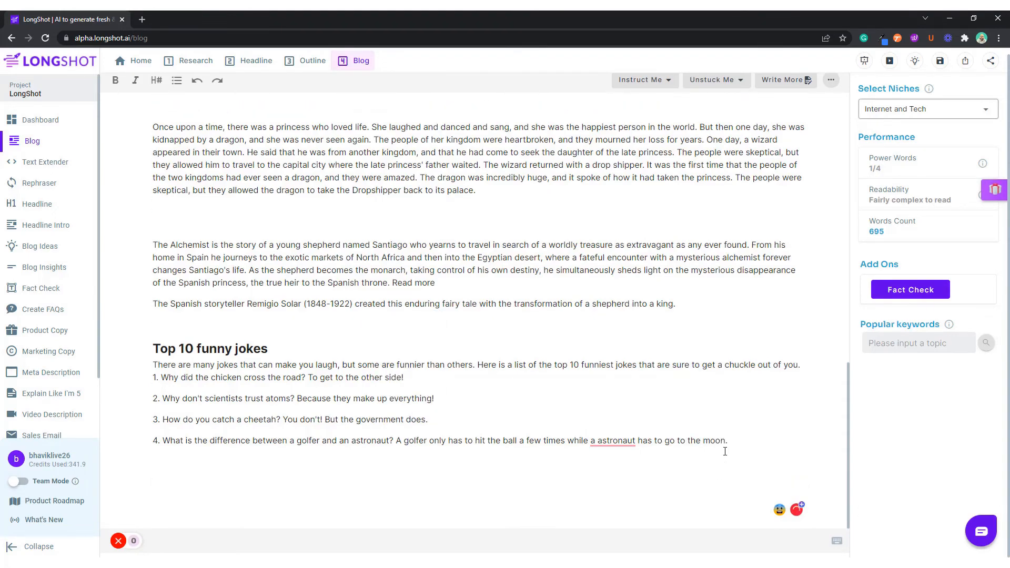
{"action": "scroll", "coordinate": [725, 450], "scroll_direction": "up", "scroll_amount": 4}
{"action": "scroll", "coordinate": [722, 445], "scroll_direction": "down", "scroll_amount": 4}
{"action": "key", "text": "BackSpace"}
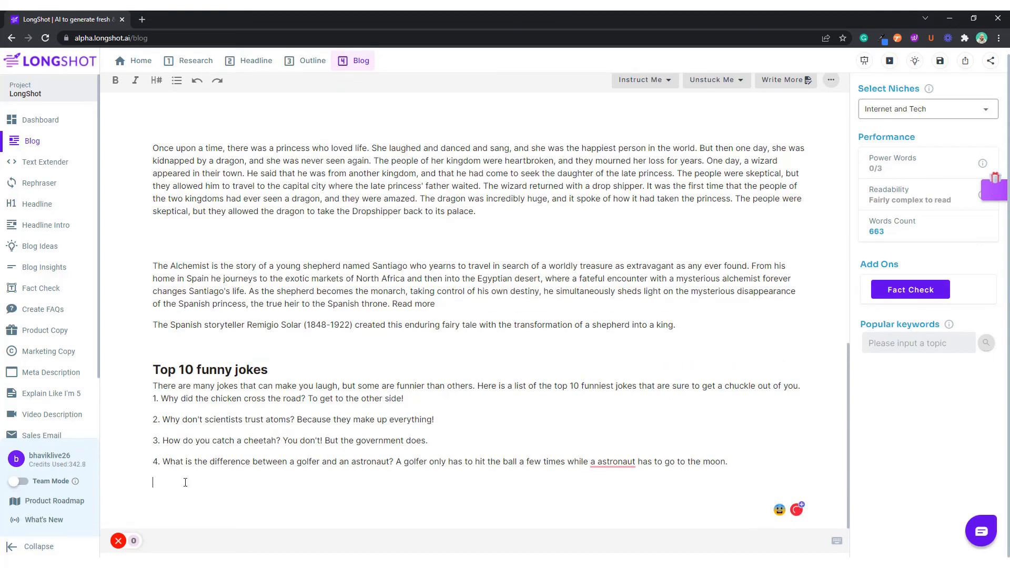
{"action": "key", "text": "Return"}
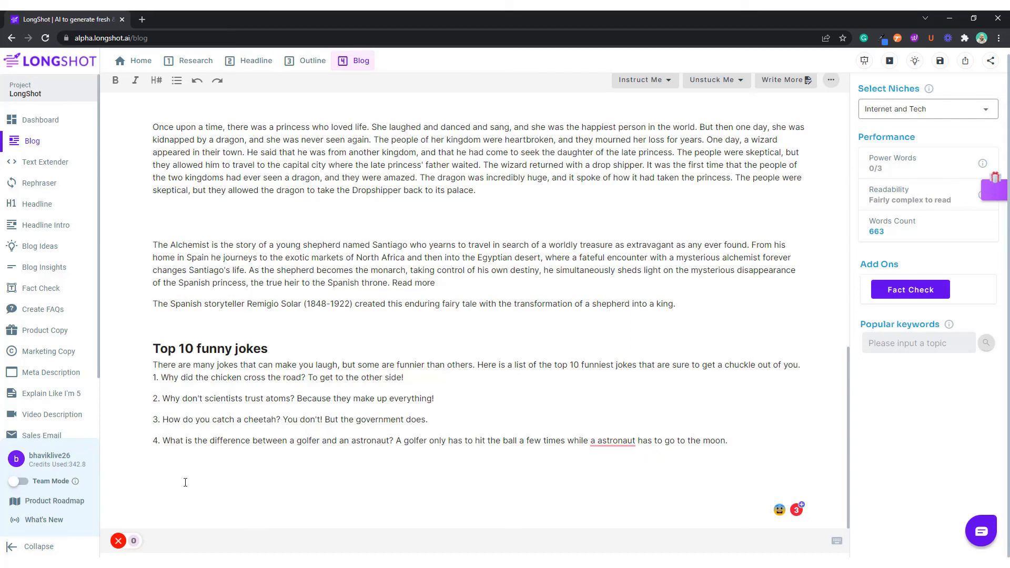
{"action": "type", "text": "here once was a boy who lived"}
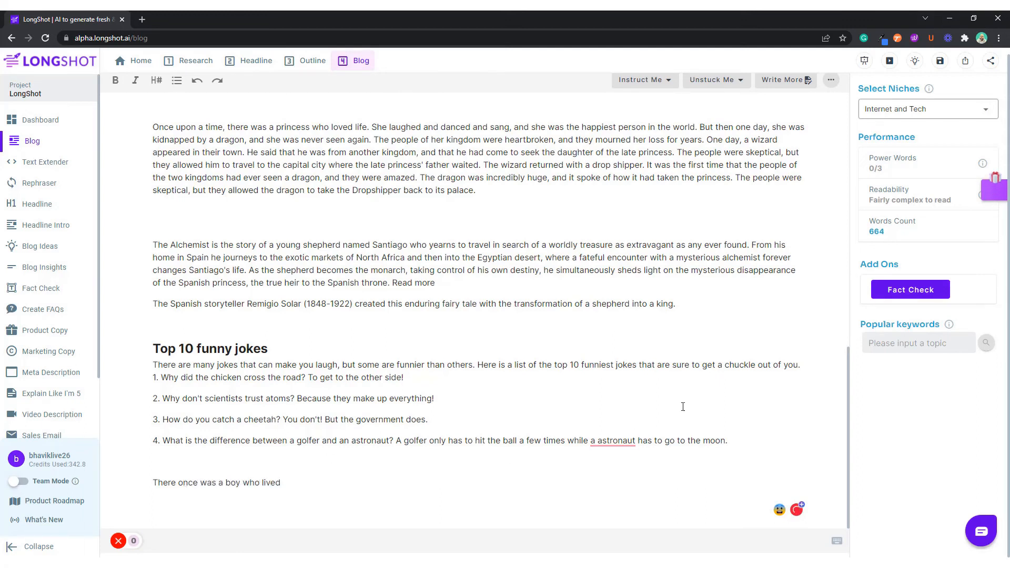
Step: Extend the story about the boy three times with Write More
{"action": "left_click", "coordinate": [785, 79]}
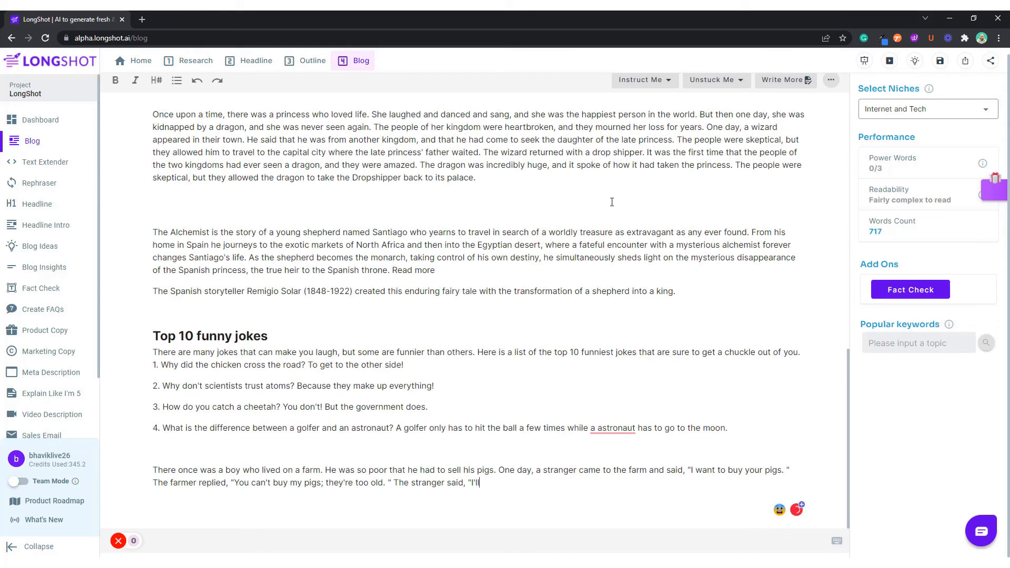
{"action": "left_click", "coordinate": [780, 84]}
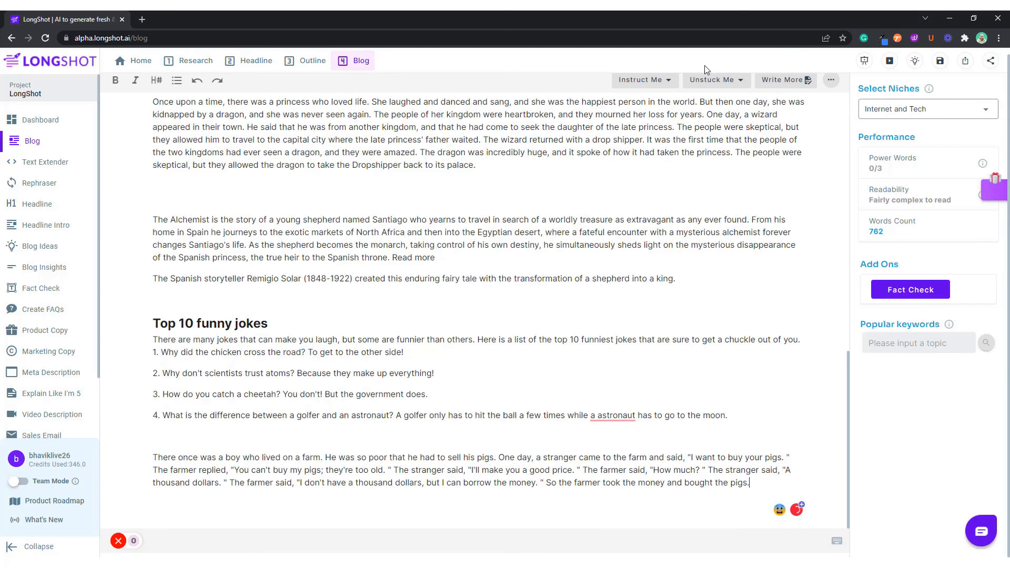
{"action": "left_click", "coordinate": [782, 80]}
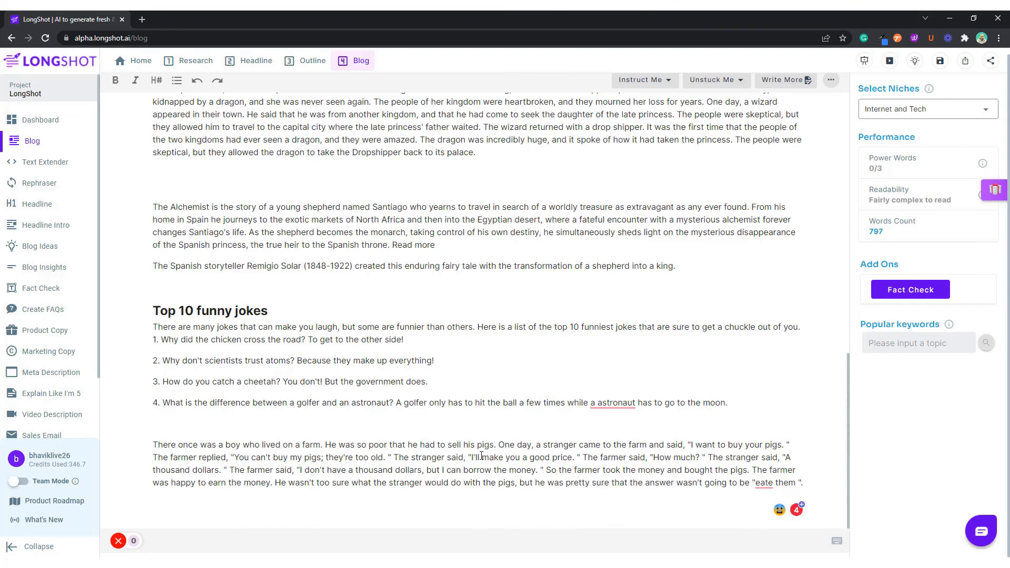
{"action": "scroll", "coordinate": [544, 485], "scroll_direction": "down", "scroll_amount": 1}
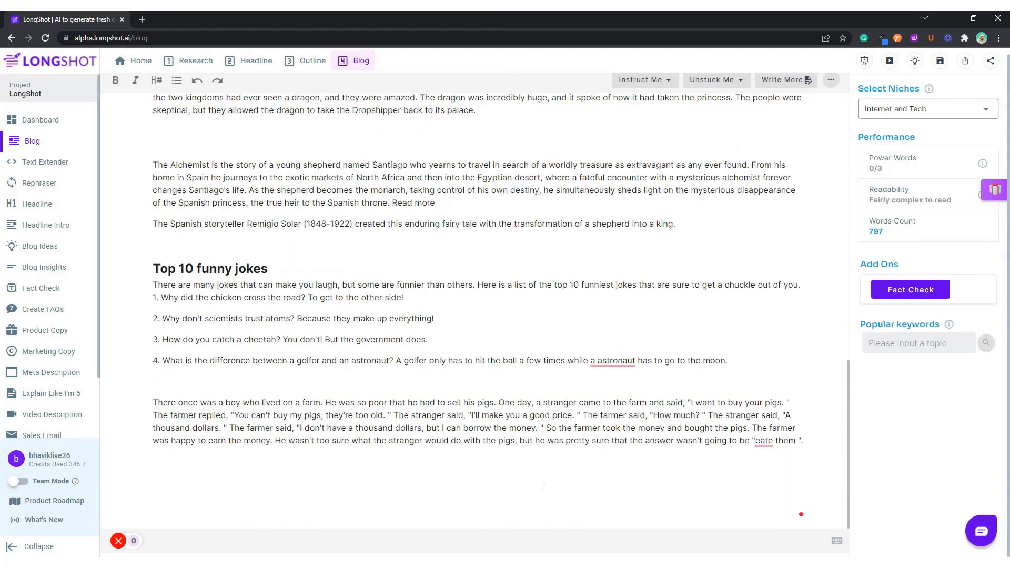